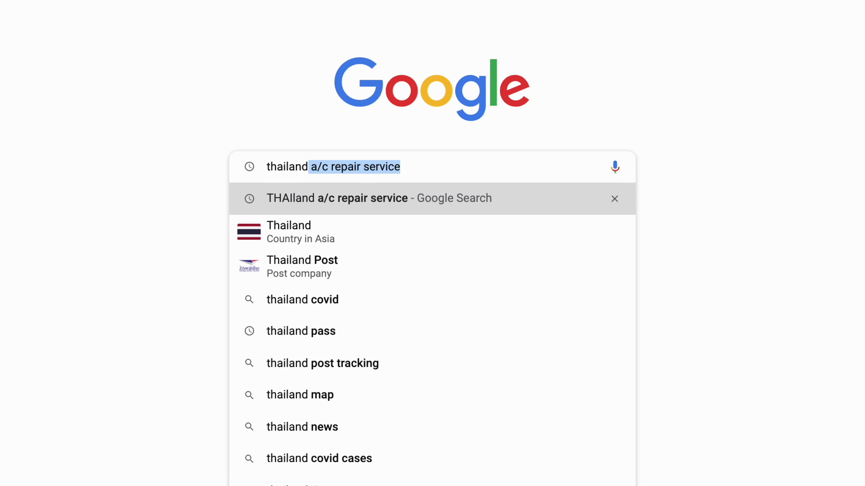
# Search Google for 'thailand pass'.
pyautogui.write('pass')
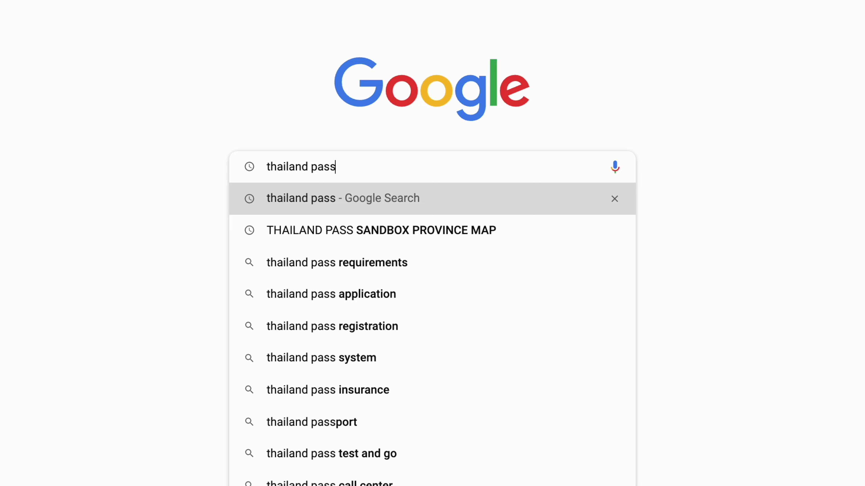
pyautogui.press('Return')
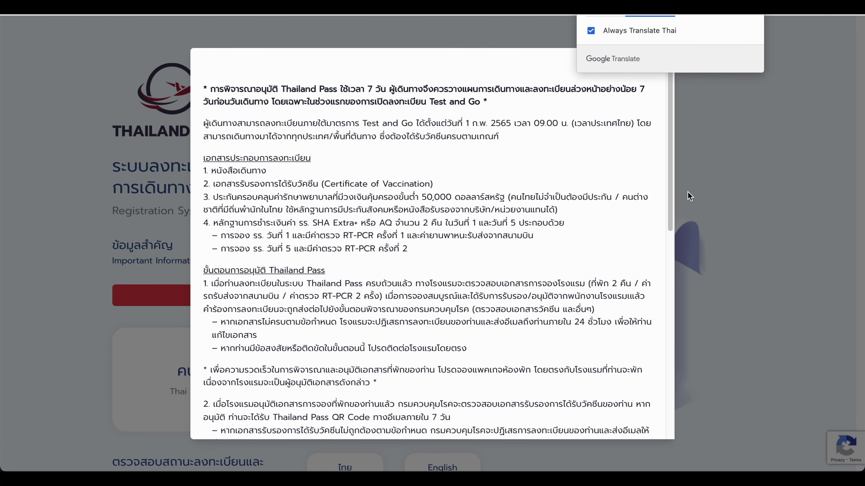
# Read the Thailand Pass announcement, highlighting the processing-time and Test and Go paragraphs.
pyautogui.moveTo(671, 195); pyautogui.dragTo(697, 390)
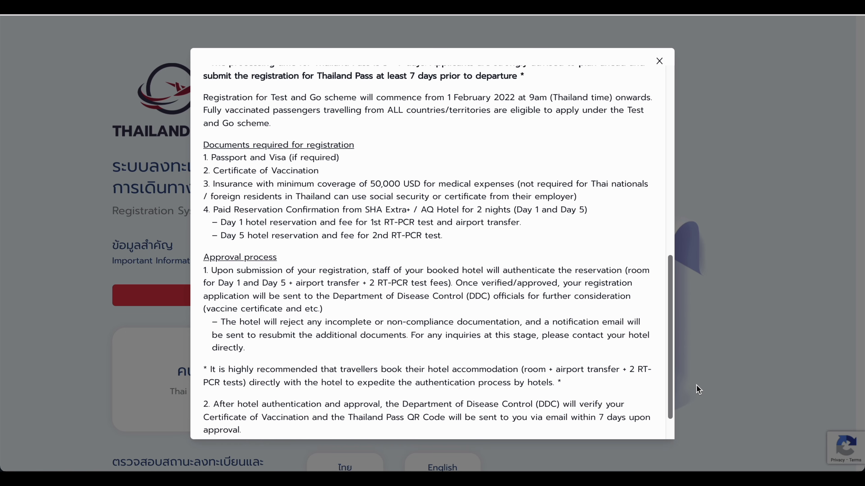
pyautogui.moveTo(669, 332); pyautogui.dragTo(673, 306)
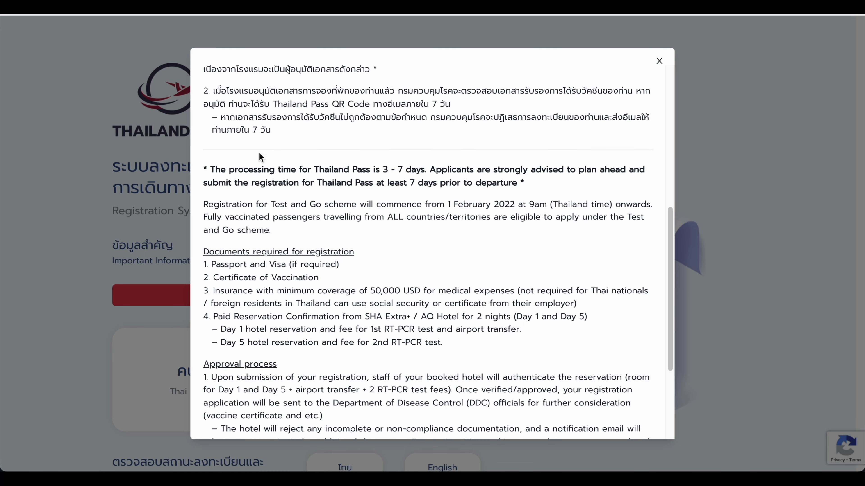
pyautogui.moveTo(205, 169); pyautogui.dragTo(535, 189)
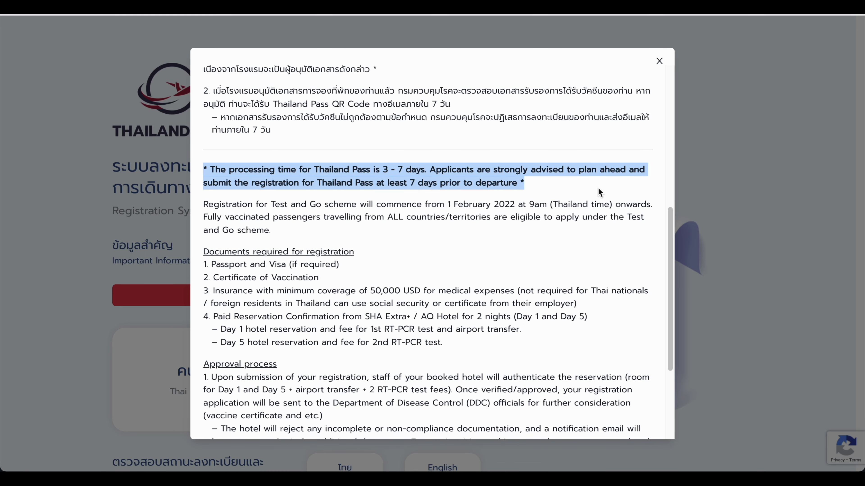
pyautogui.moveTo(599, 191); pyautogui.dragTo(630, 234)
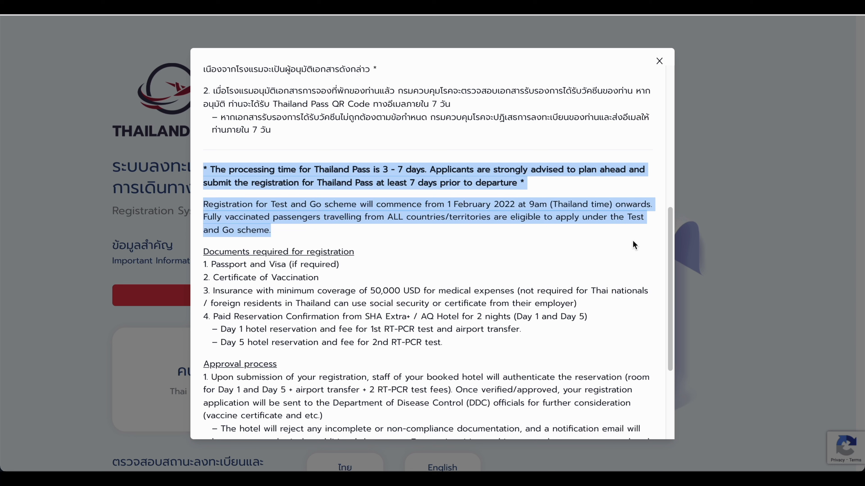
pyautogui.click(614, 246)
pyautogui.scroll(-2, 613, 245)
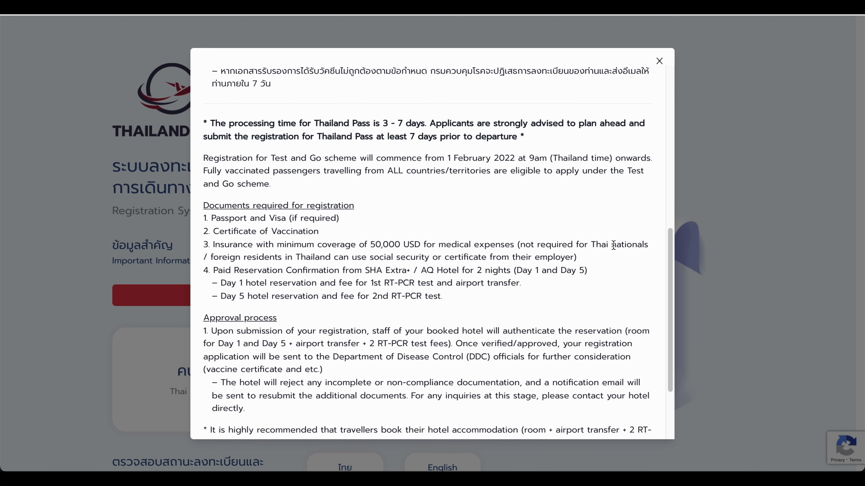
pyautogui.scroll(-1, 612, 244)
pyautogui.moveTo(201, 178); pyautogui.dragTo(601, 279)
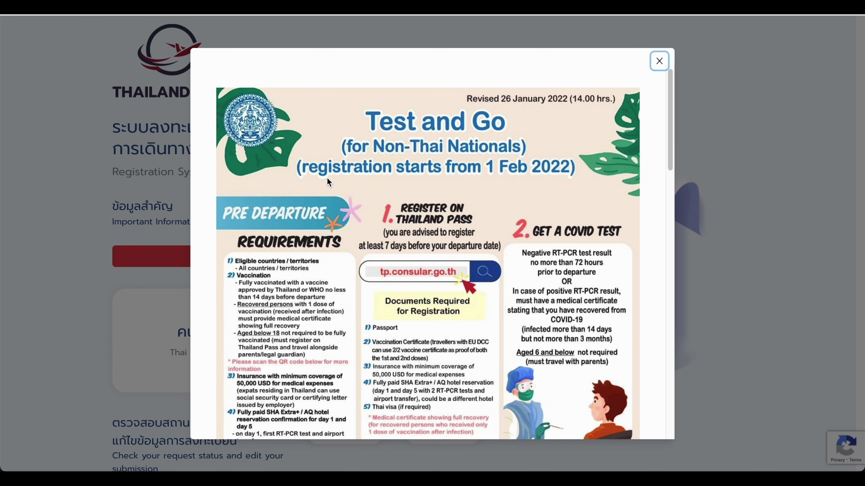
pyautogui.scroll(-3, 625, 265)
pyautogui.scroll(-1, 625, 269)
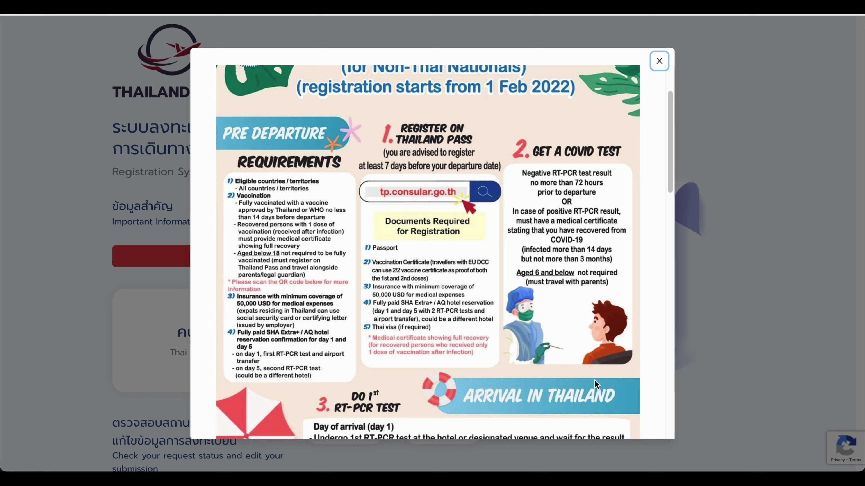
# Compare the Test & Go, Blue Zone Sandbox and Alternative Quarantine plan headings.
pyautogui.scroll(-1, 594, 379)
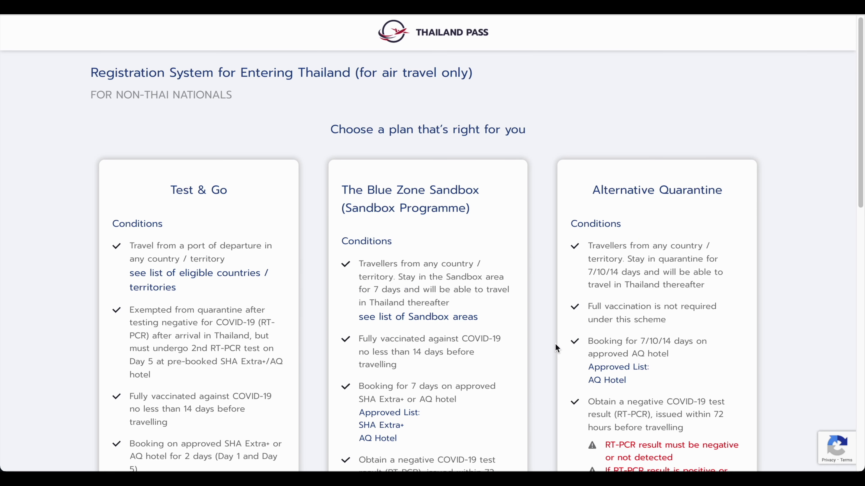
pyautogui.scroll(-1, 555, 344)
pyautogui.moveTo(153, 185); pyautogui.dragTo(268, 191)
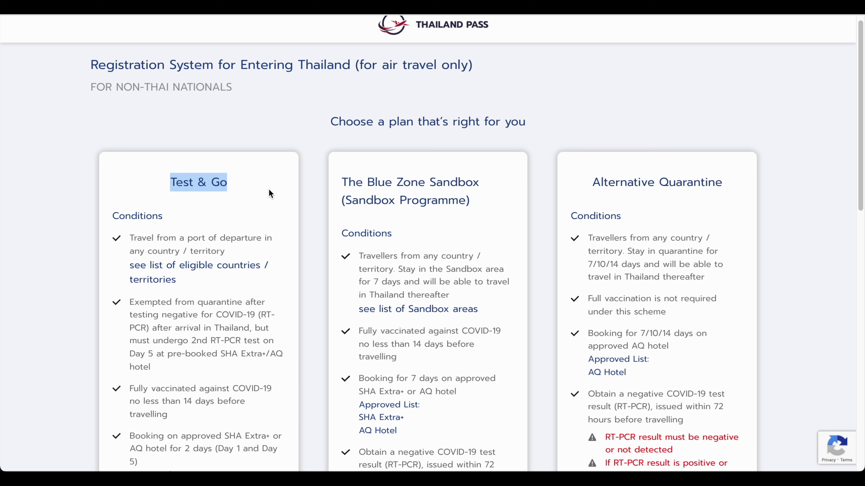
pyautogui.click(313, 201)
pyautogui.moveTo(338, 186); pyautogui.dragTo(513, 193)
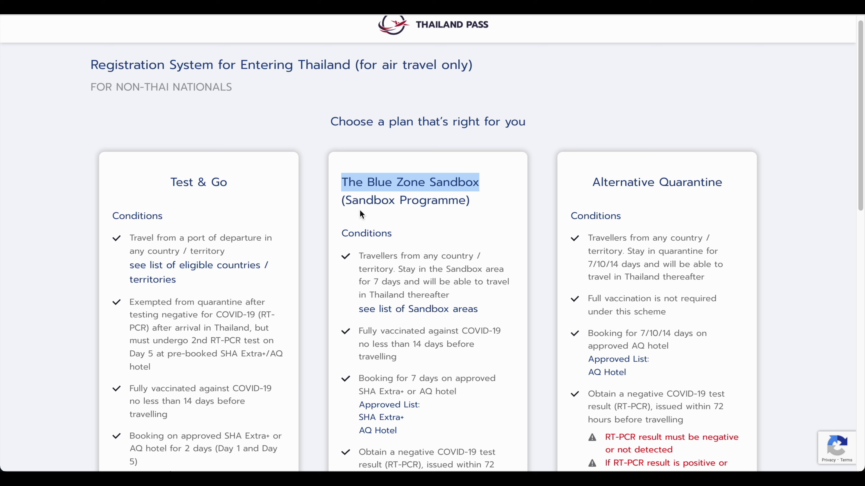
pyautogui.moveTo(591, 185); pyautogui.dragTo(755, 193)
pyautogui.click(542, 194)
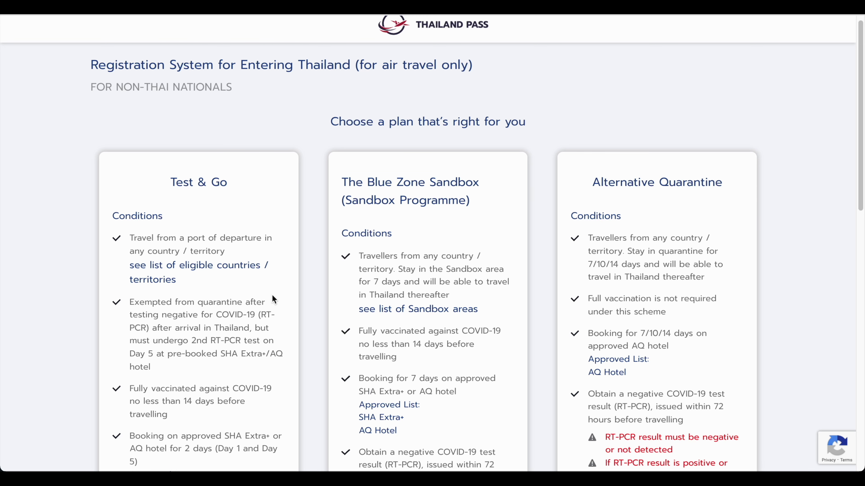
# Scroll through the plan conditions and review the Test & Go requirements.
pyautogui.scroll(-1, 272, 295)
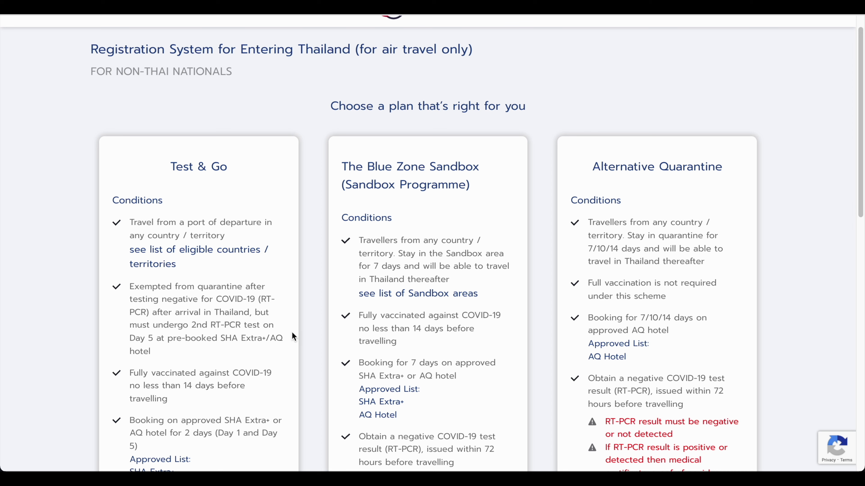
pyautogui.scroll(-1, 292, 333)
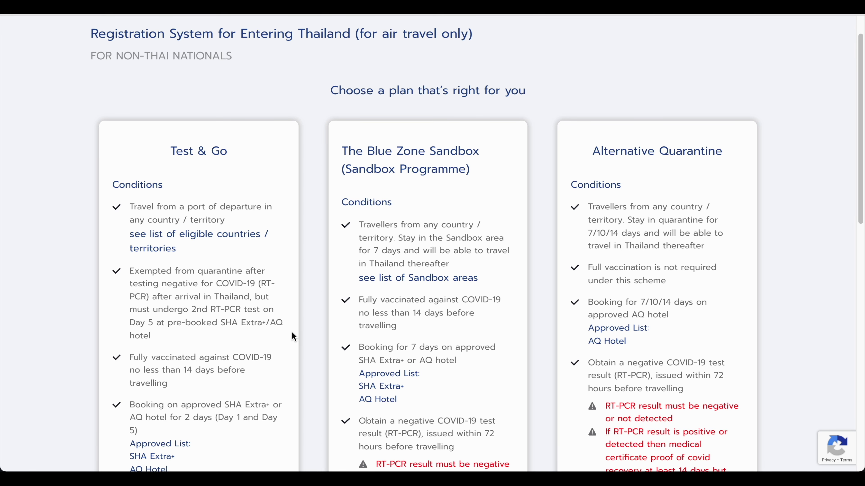
pyautogui.scroll(-1, 307, 346)
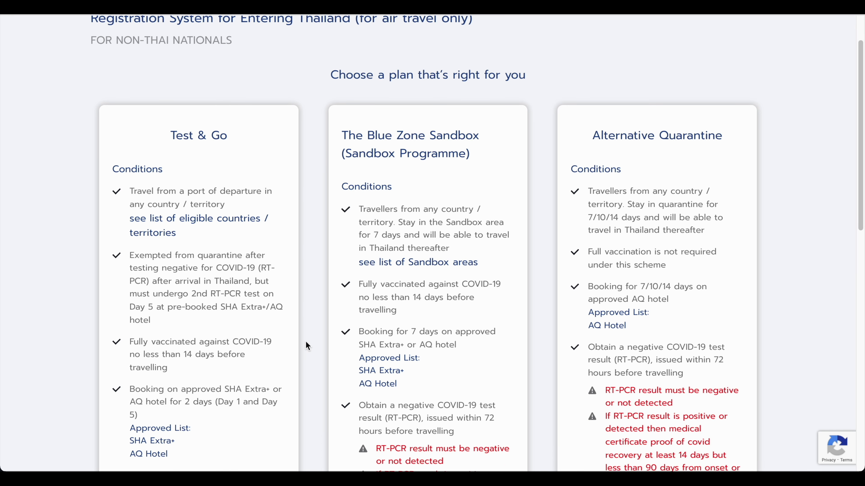
pyautogui.scroll(3, 307, 346)
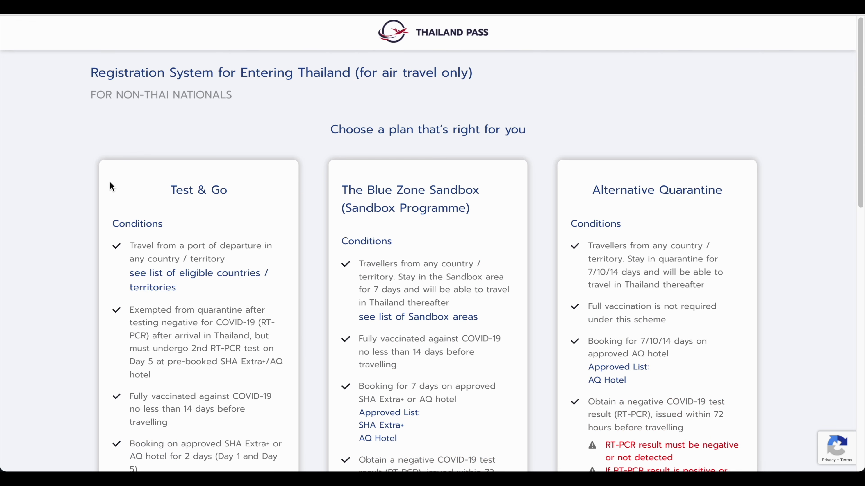
pyautogui.moveTo(111, 185); pyautogui.dragTo(297, 453)
pyautogui.click(297, 454)
pyautogui.scroll(-5, 515, 329)
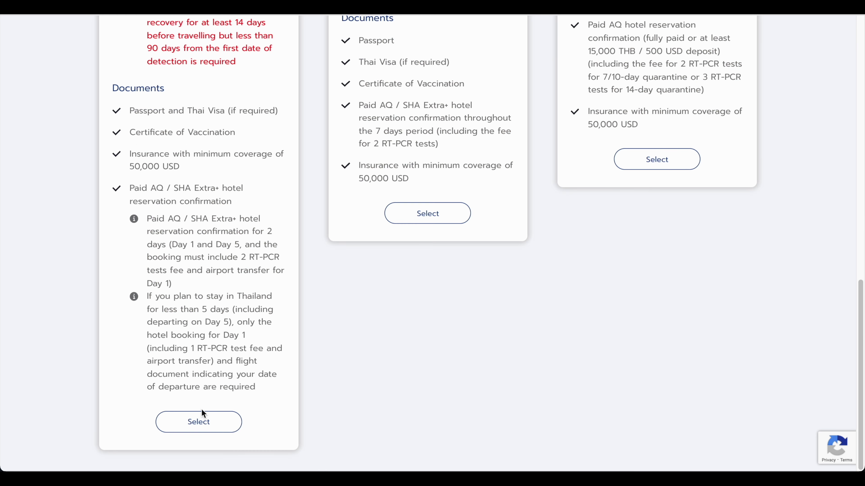
# Choose the Test & Go plan and read its compliance notice.
pyautogui.click(203, 420)
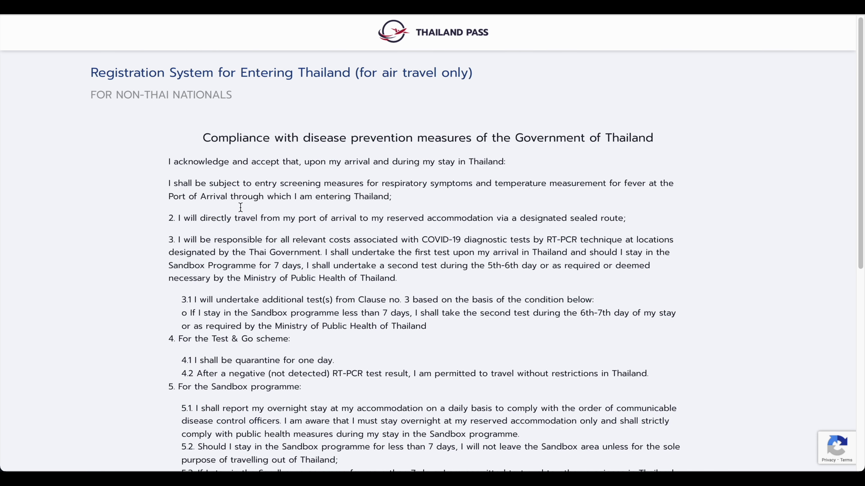
pyautogui.moveTo(203, 138); pyautogui.dragTo(761, 173)
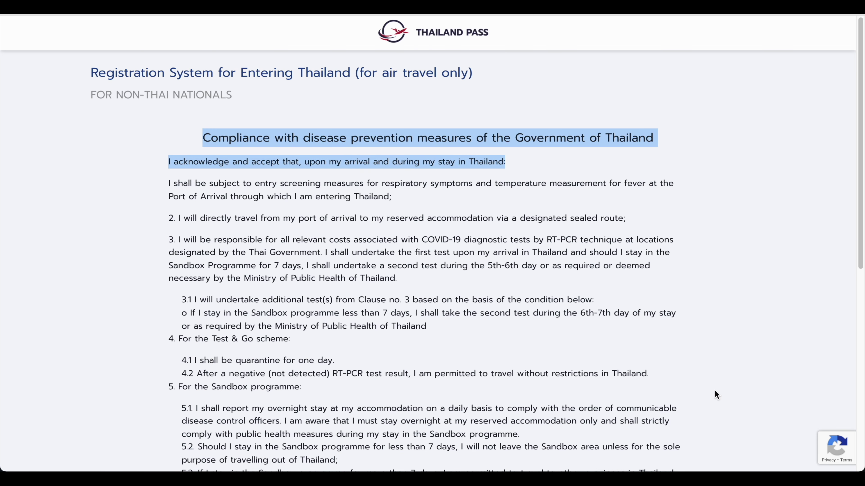
pyautogui.scroll(-10, 715, 393)
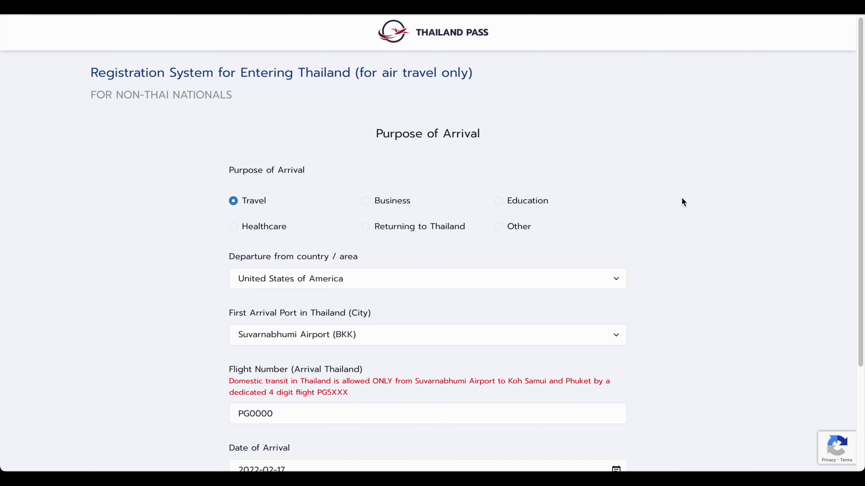
pyautogui.scroll(-1, 681, 199)
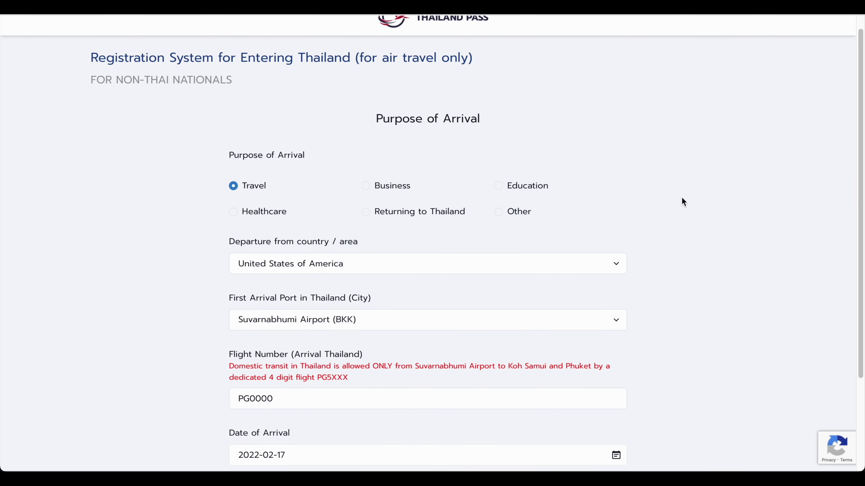
pyautogui.scroll(-2, 682, 201)
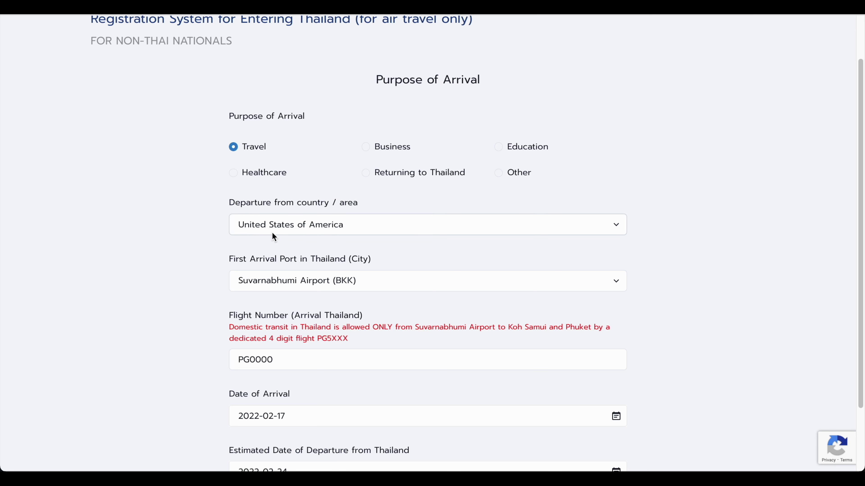
# Register arrival from United States of America into Suvarnabhumi Airport (BKK).
pyautogui.click(612, 226)
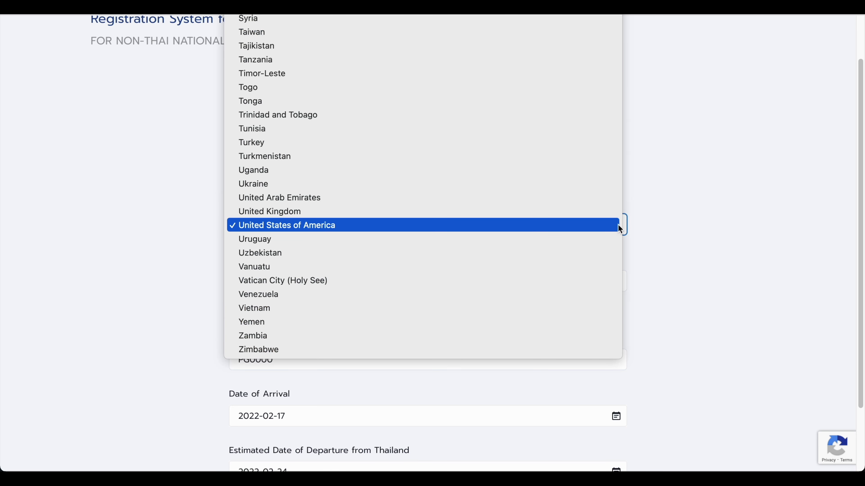
pyautogui.click(617, 226)
pyautogui.scroll(-2, 682, 239)
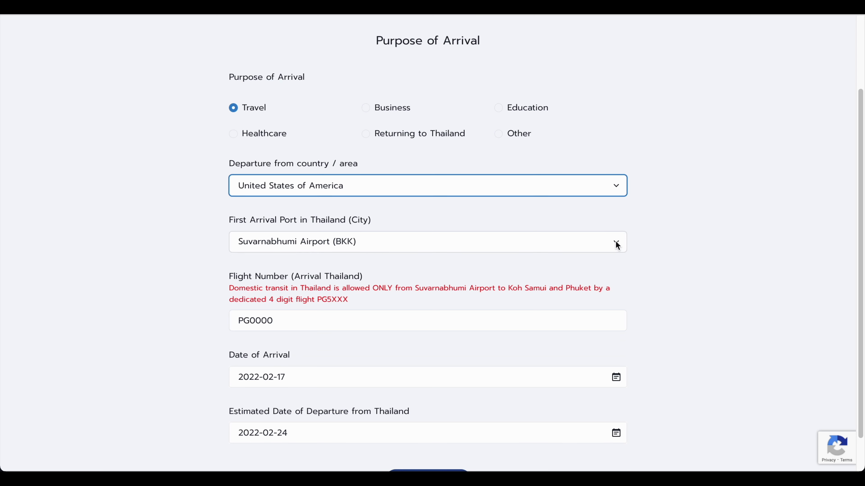
pyautogui.click(617, 243)
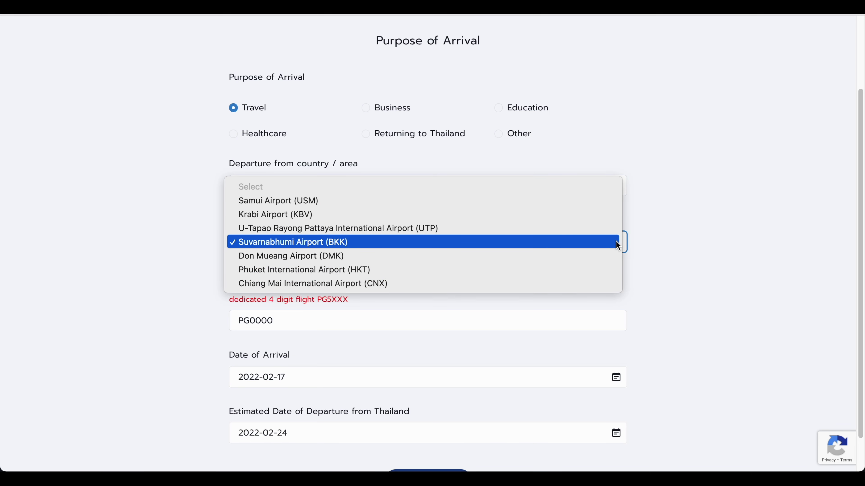
pyautogui.click(617, 244)
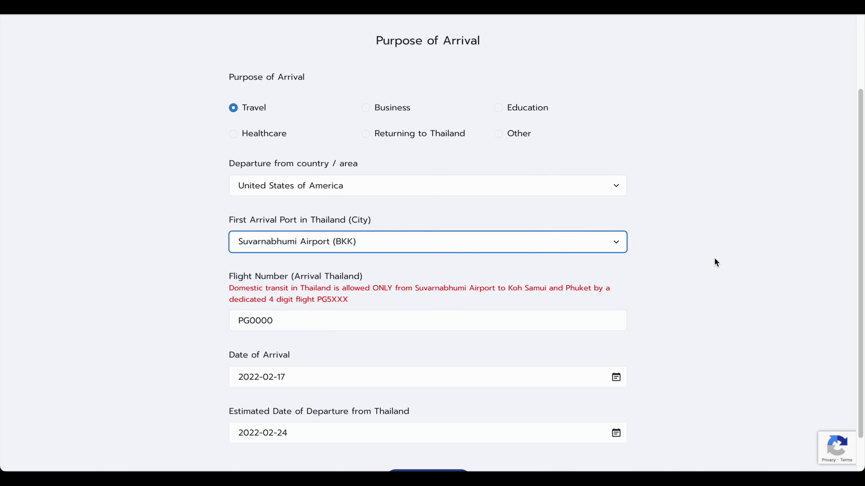
pyautogui.scroll(-2, 714, 260)
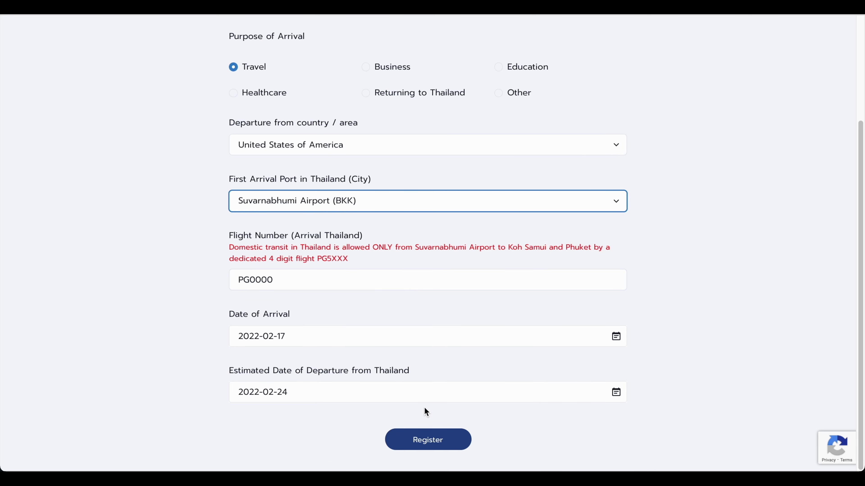
pyautogui.click(434, 443)
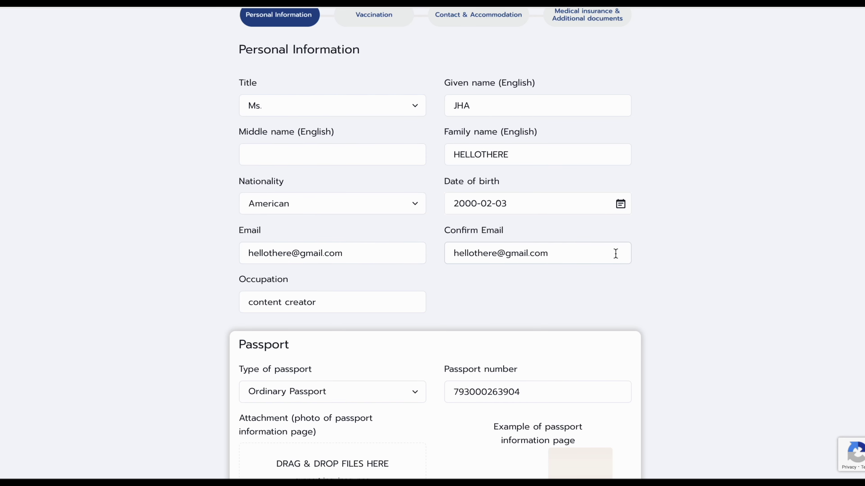
# Keep Ordinary Passport and replace the passport number with a placeholder of zeros.
pyautogui.scroll(-5, 732, 339)
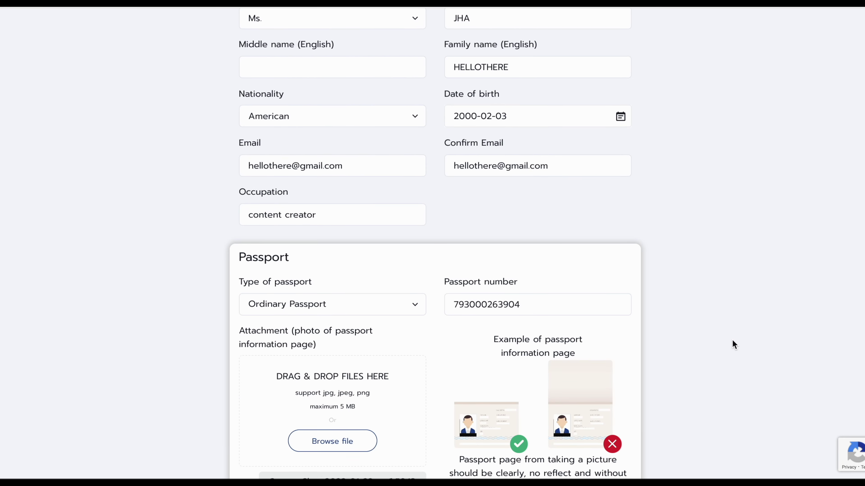
pyautogui.scroll(-3, 744, 351)
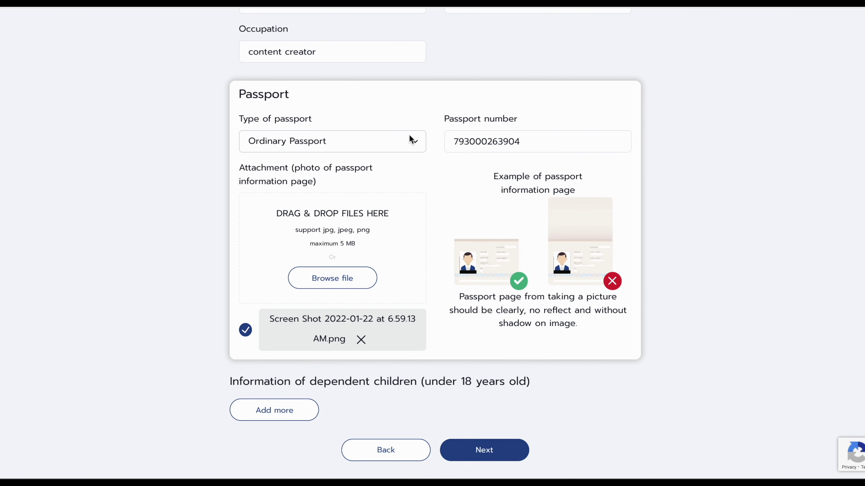
pyautogui.click(415, 142)
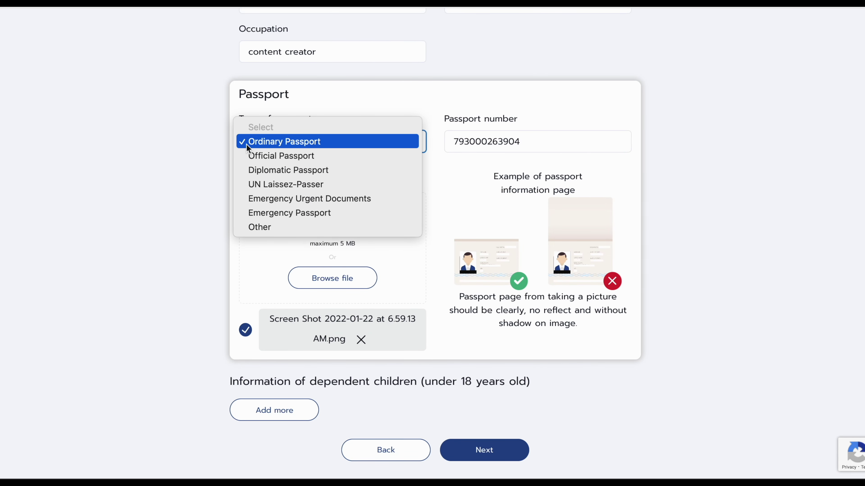
pyautogui.click(408, 143)
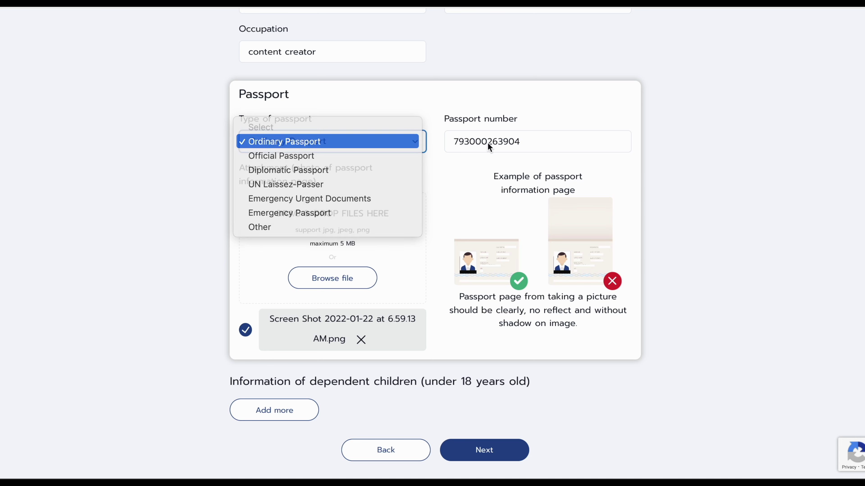
pyautogui.doubleClick(593, 142)
pyautogui.write('0000000000')
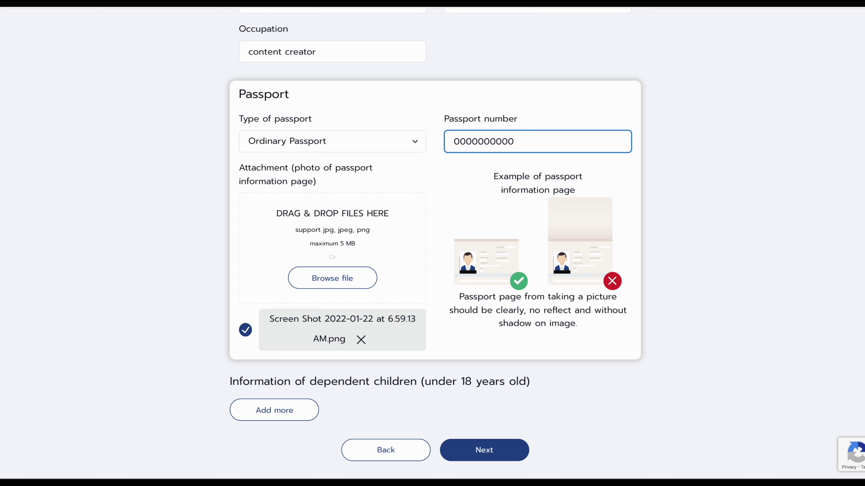
pyautogui.click(722, 223)
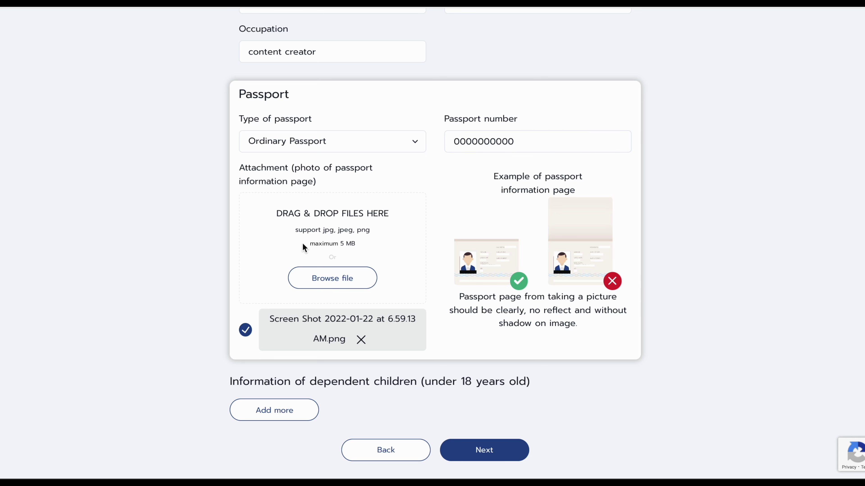
# Review upload rules: 5 MB limit, jpg/jpeg/png files, no-reflection, no-shadow photo.
pyautogui.moveTo(303, 243); pyautogui.dragTo(362, 242)
pyautogui.click(362, 242)
pyautogui.moveTo(309, 243); pyautogui.dragTo(355, 242)
pyautogui.moveTo(323, 229); pyautogui.dragTo(377, 229)
pyautogui.click(377, 231)
pyautogui.moveTo(322, 230); pyautogui.dragTo(370, 231)
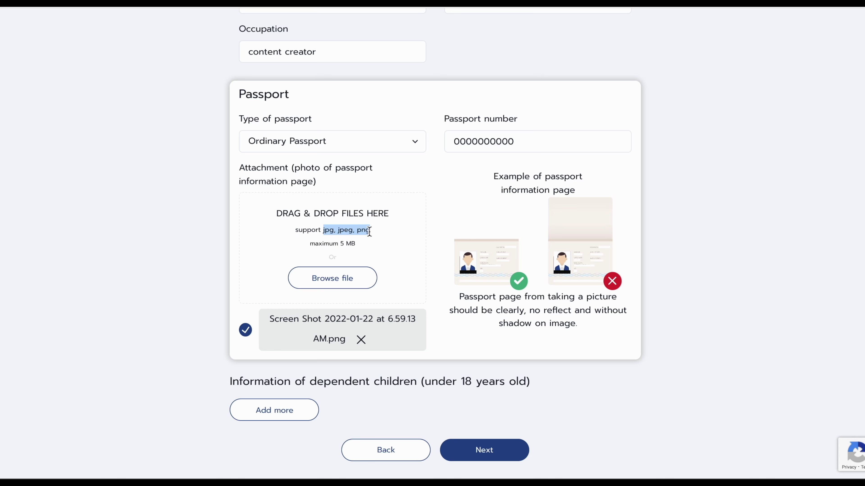
pyautogui.click(401, 241)
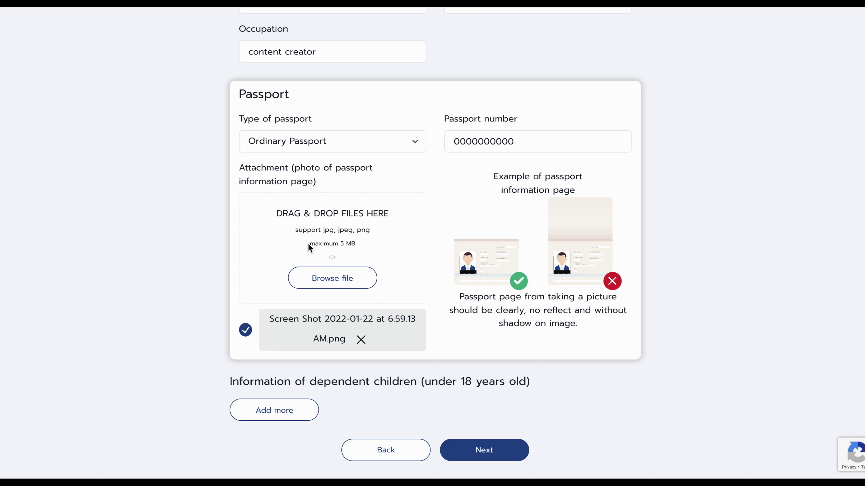
pyautogui.moveTo(308, 243); pyautogui.dragTo(350, 240)
pyautogui.click(411, 248)
pyautogui.moveTo(528, 310); pyautogui.dragTo(617, 327)
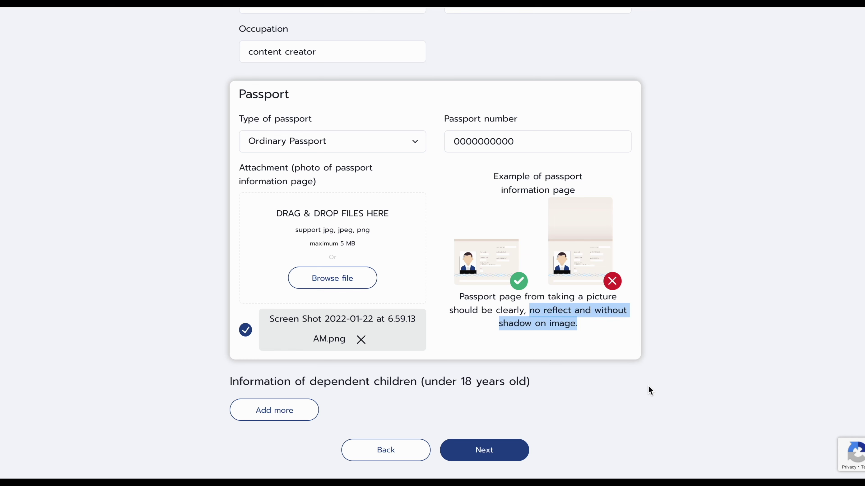
# Keep Pfizer - BioNTech for both vaccine doses and continue to accommodation.
pyautogui.click(501, 455)
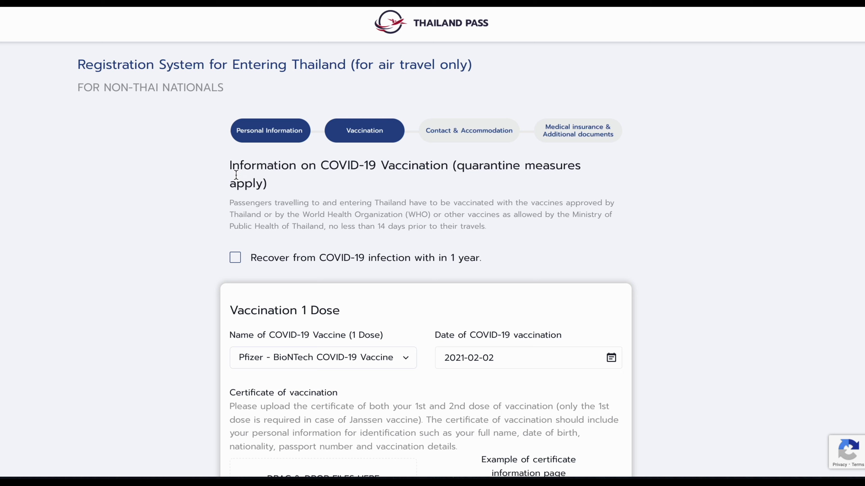
pyautogui.scroll(-6, 240, 95)
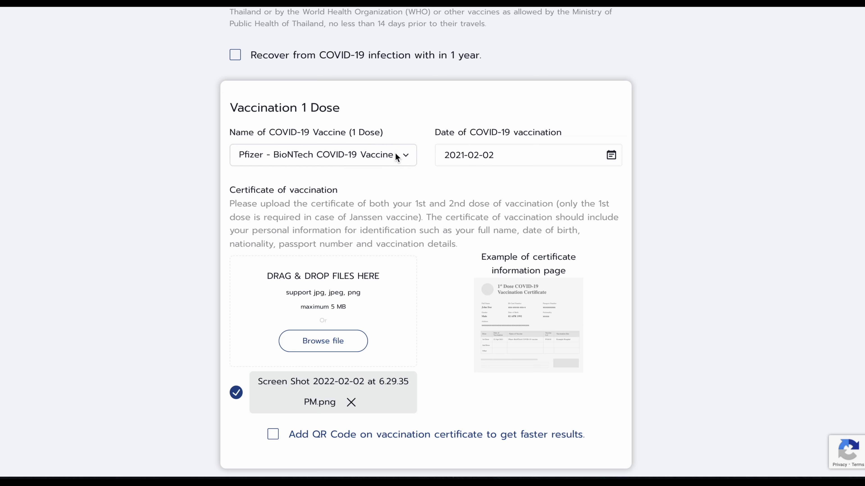
pyautogui.click(407, 157)
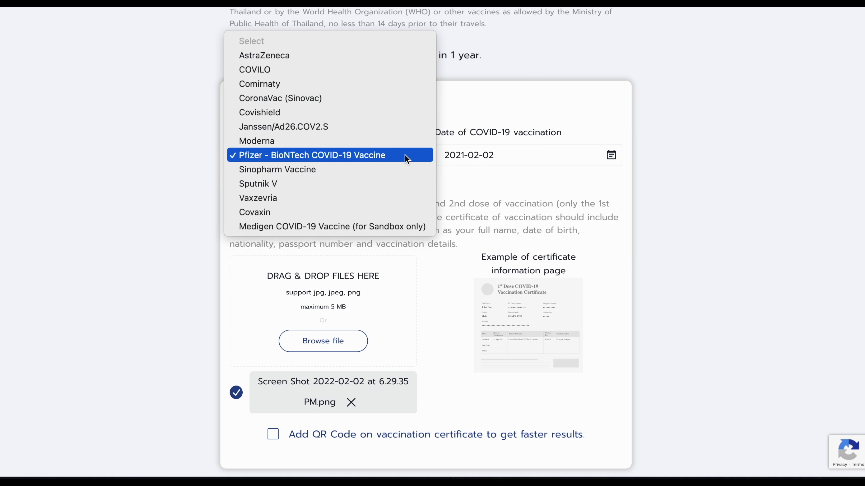
pyautogui.click(406, 158)
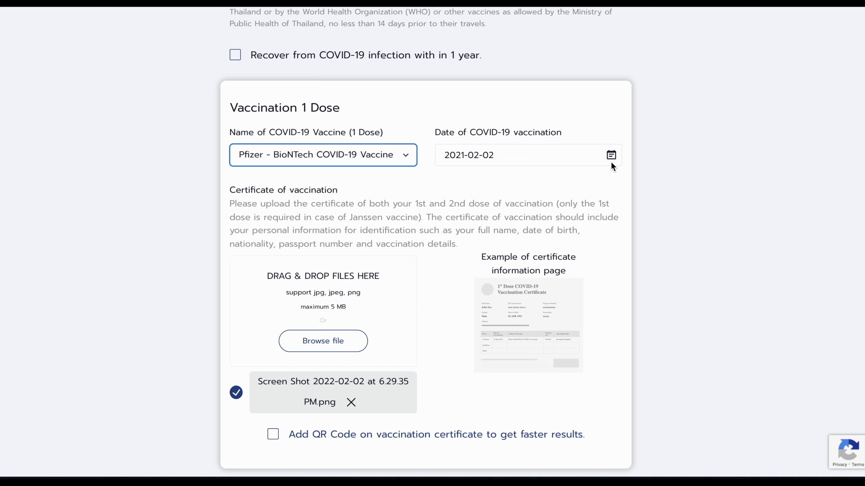
pyautogui.scroll(-5, 645, 274)
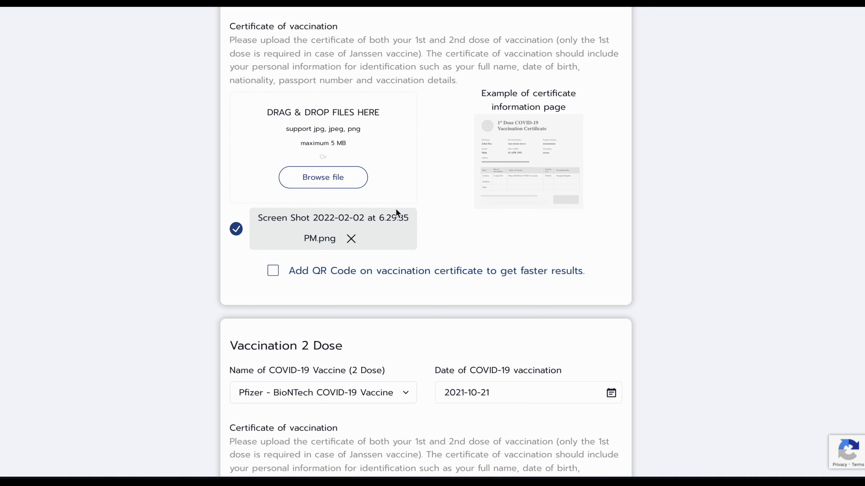
pyautogui.scroll(-7, 408, 162)
pyautogui.click(407, 161)
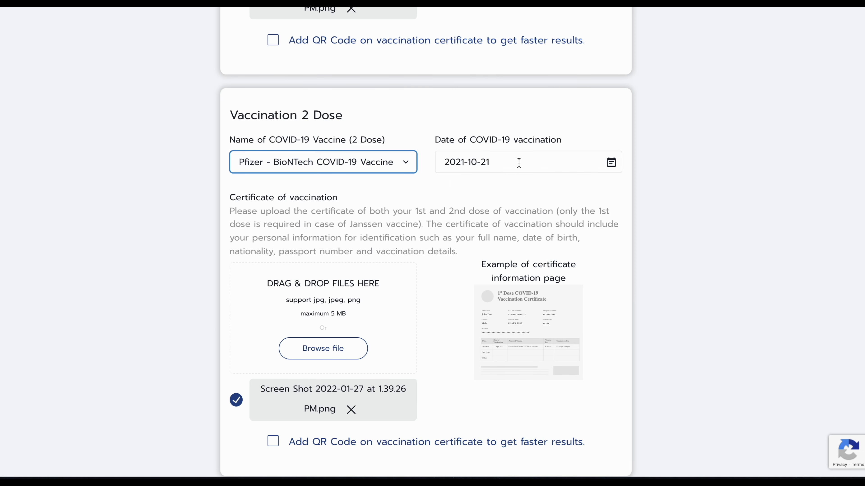
pyautogui.scroll(-5, 472, 329)
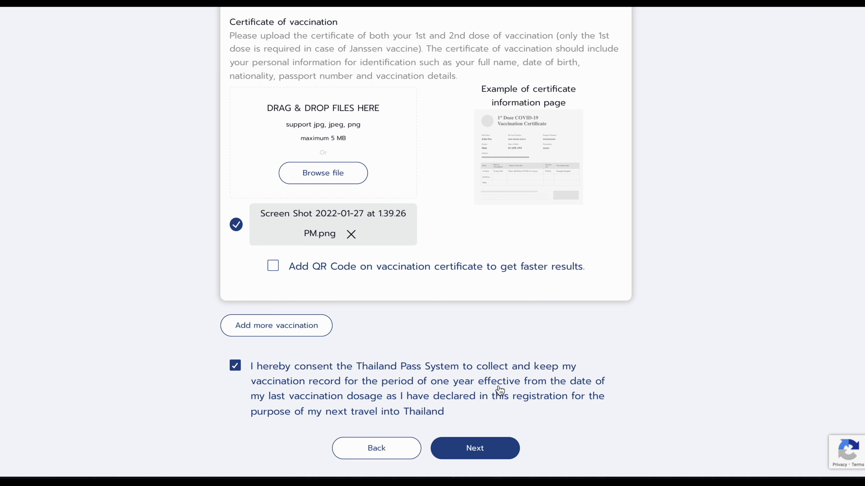
pyautogui.click(469, 455)
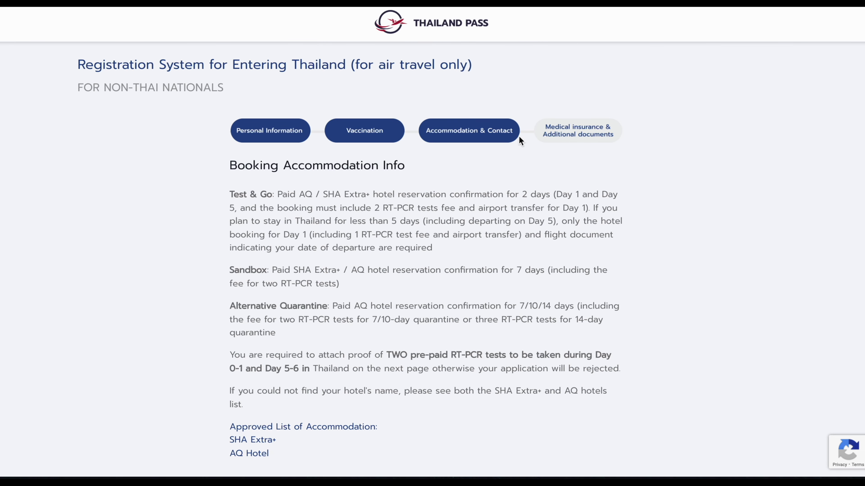
pyautogui.scroll(-1, 783, 292)
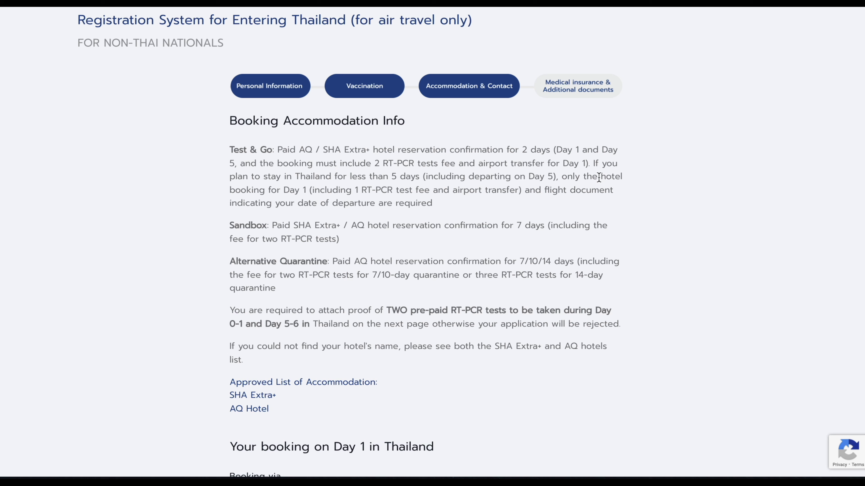
pyautogui.scroll(-3, 206, 235)
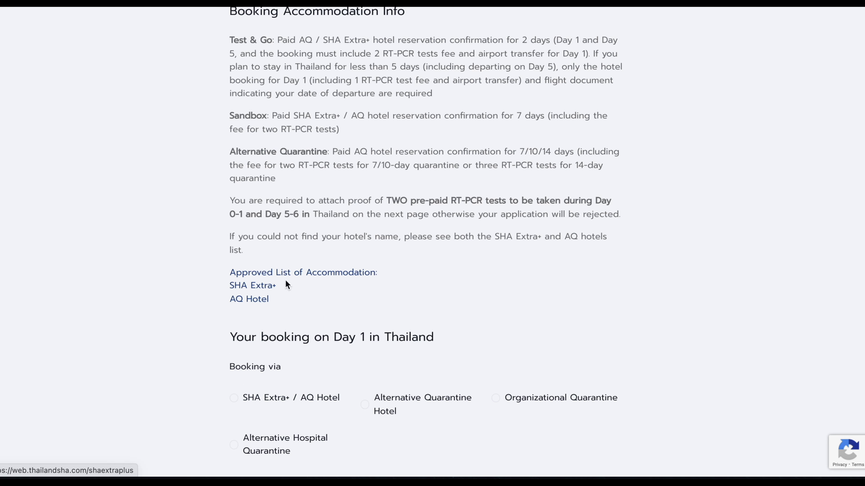
pyautogui.click(238, 287)
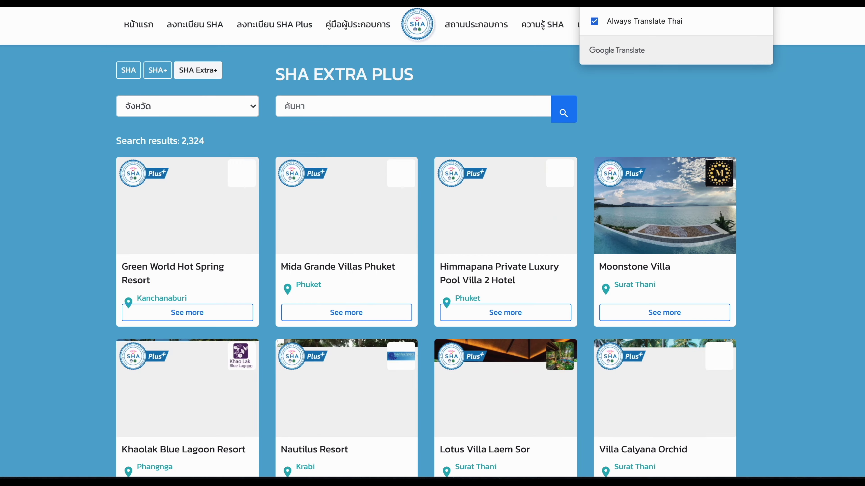
pyautogui.scroll(-8, 752, 373)
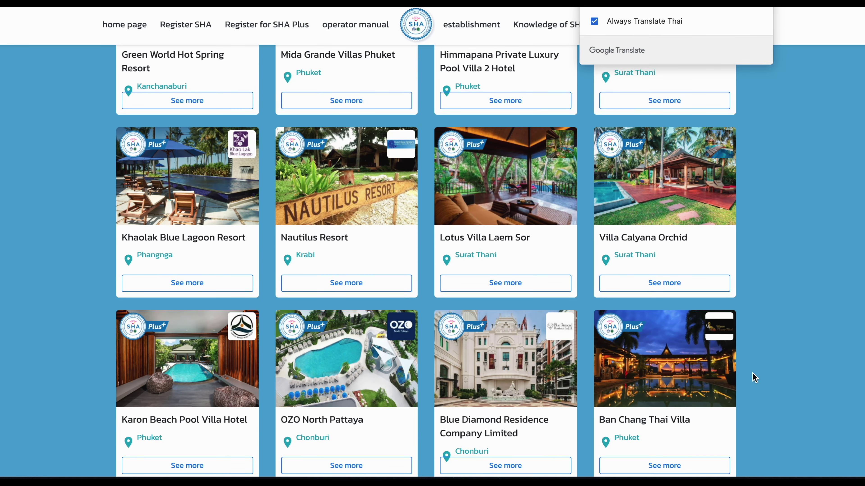
pyautogui.scroll(5, 752, 373)
pyautogui.scroll(3, 752, 372)
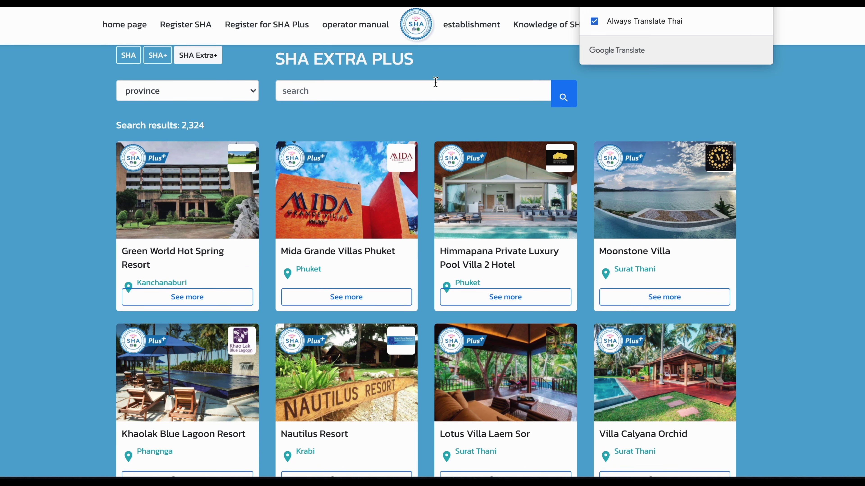
pyautogui.click(432, 89)
# Book Day 1 via SHA Extra+ / AQ Hotel at 56 Hotel in Bangkok.
pyautogui.click(248, 92)
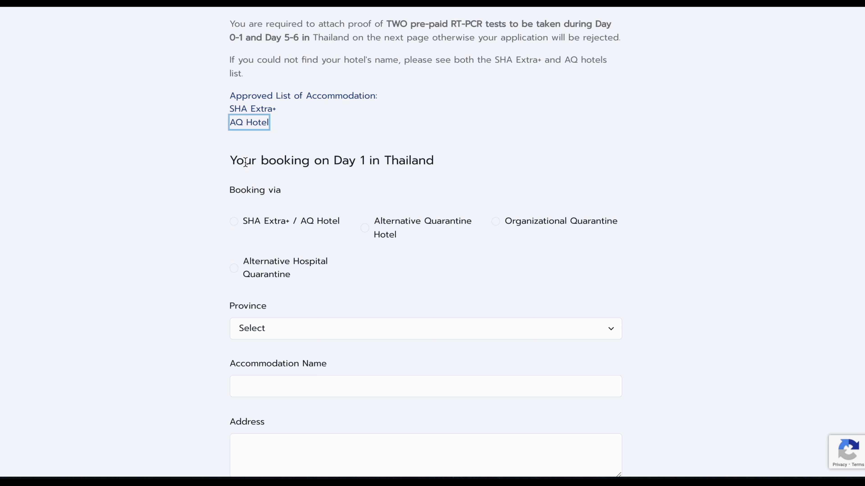
pyautogui.moveTo(231, 161); pyautogui.dragTo(460, 167)
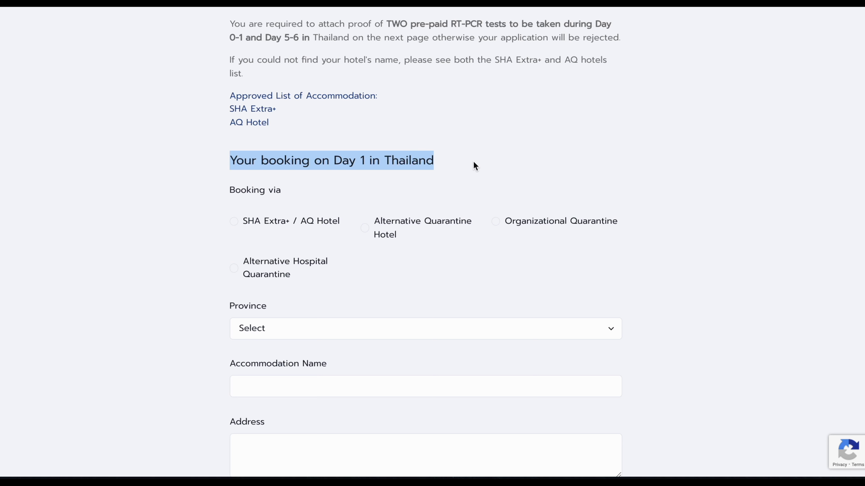
pyautogui.click(564, 170)
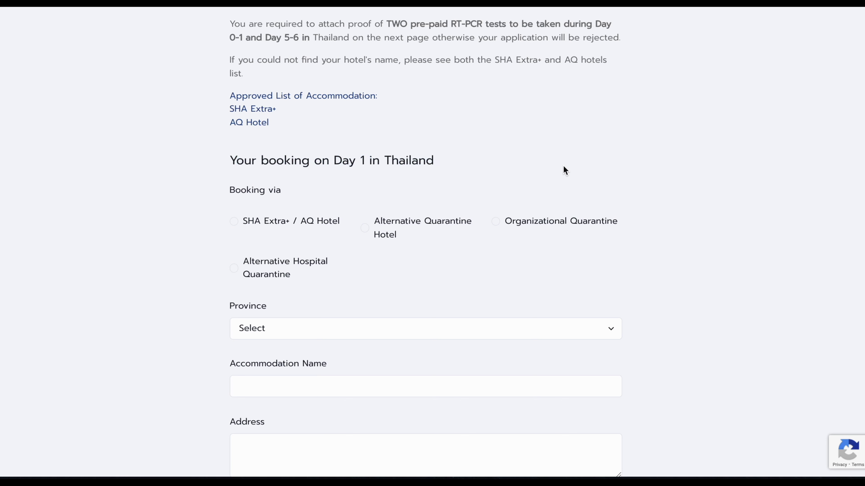
pyautogui.scroll(-2, 446, 276)
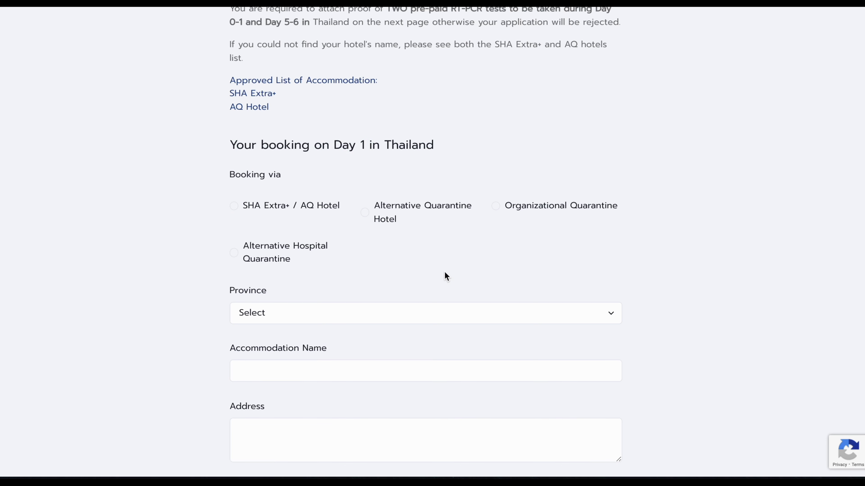
pyautogui.click(234, 148)
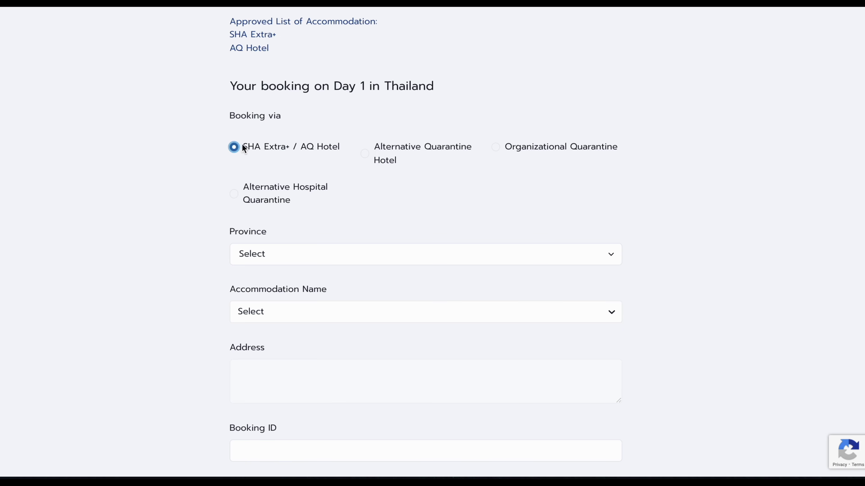
pyautogui.scroll(-1, 477, 211)
pyautogui.click(531, 214)
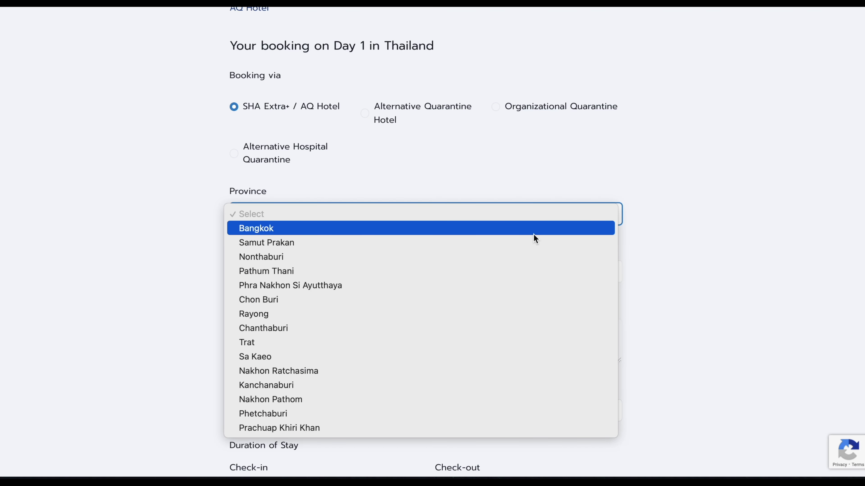
pyautogui.click(533, 234)
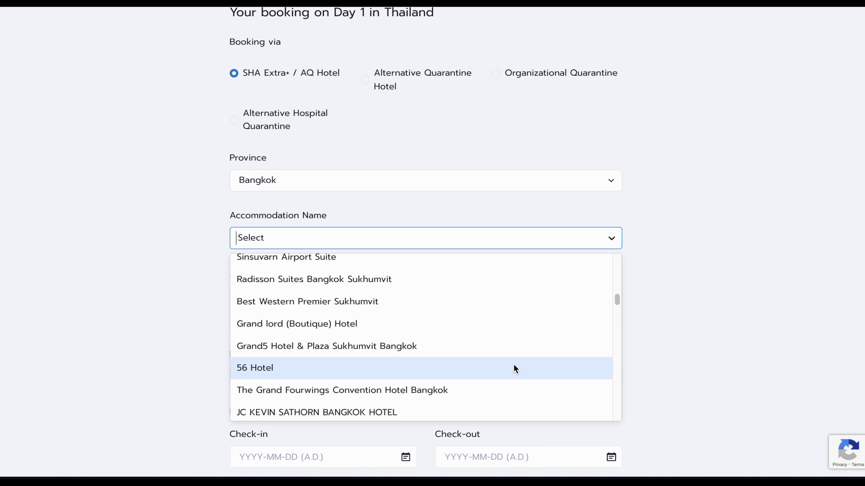
pyautogui.click(515, 368)
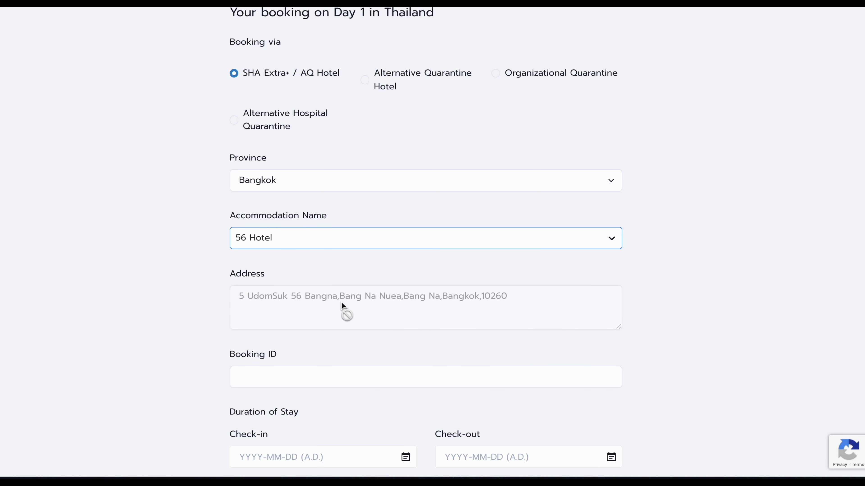
# Enter a placeholder booking ID, the check-in date and a placeholder RT-PCR receipt number.
pyautogui.scroll(-2, 665, 338)
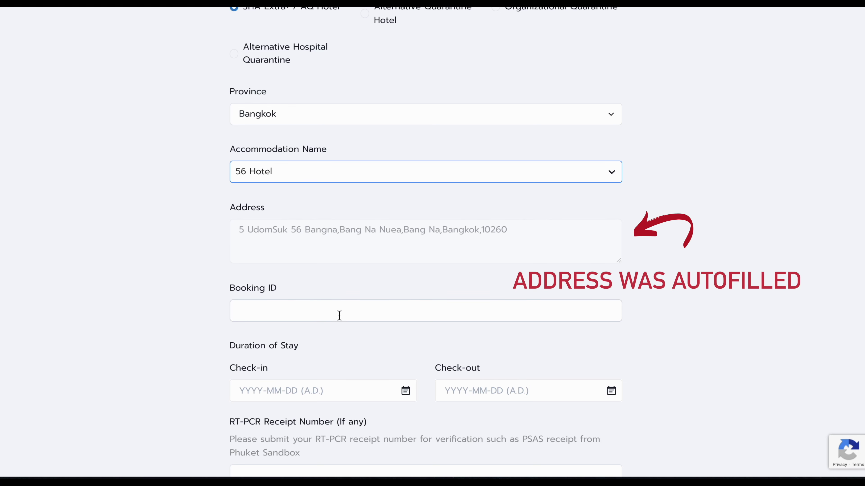
pyautogui.click(340, 313)
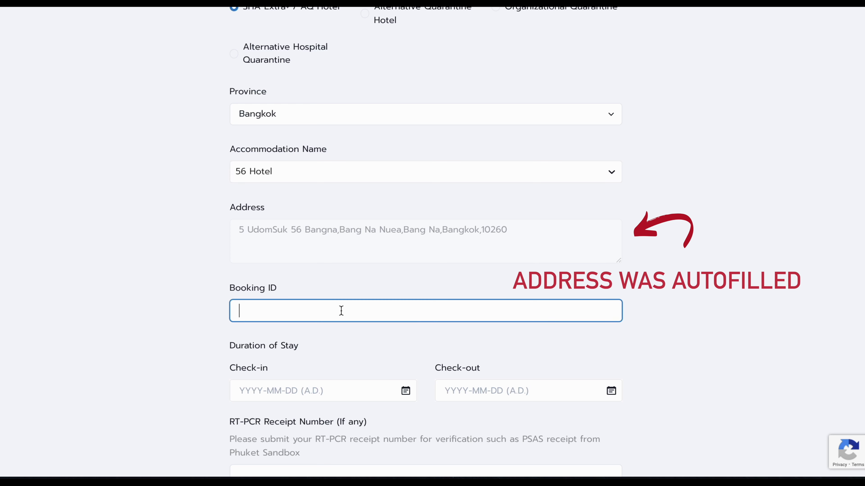
pyautogui.write('0000000')
pyautogui.click(405, 392)
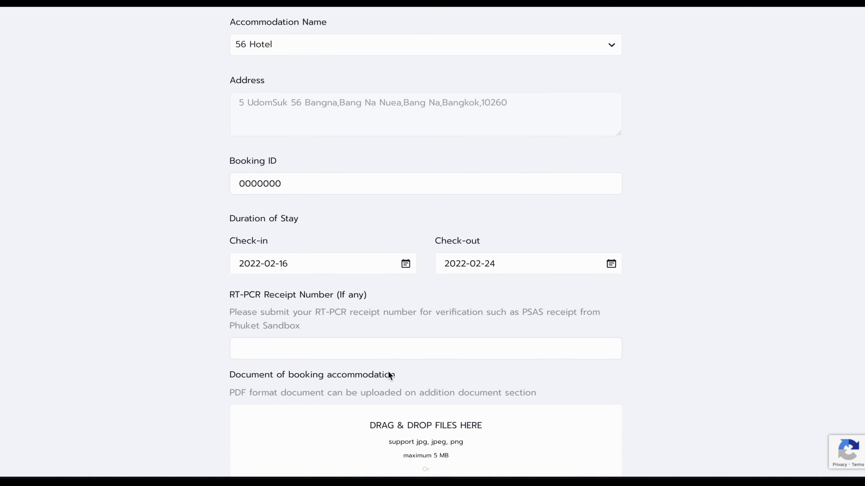
pyautogui.click(350, 341)
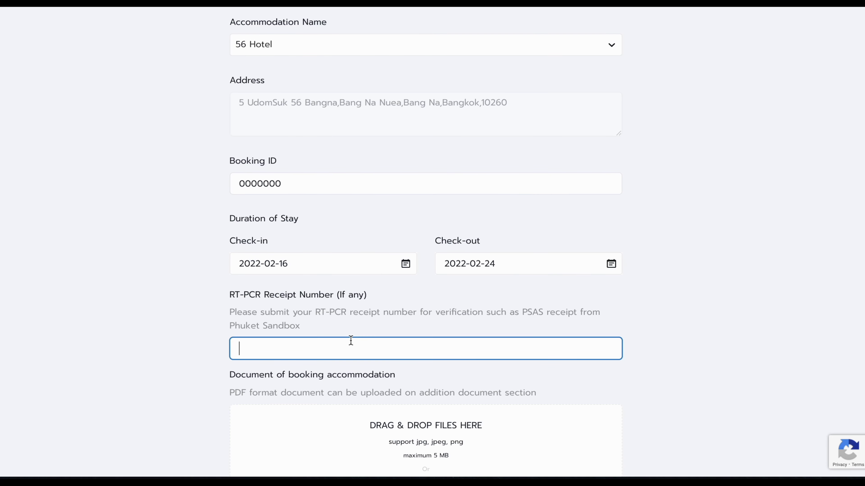
pyautogui.write('0000000')
pyautogui.scroll(-5, 565, 259)
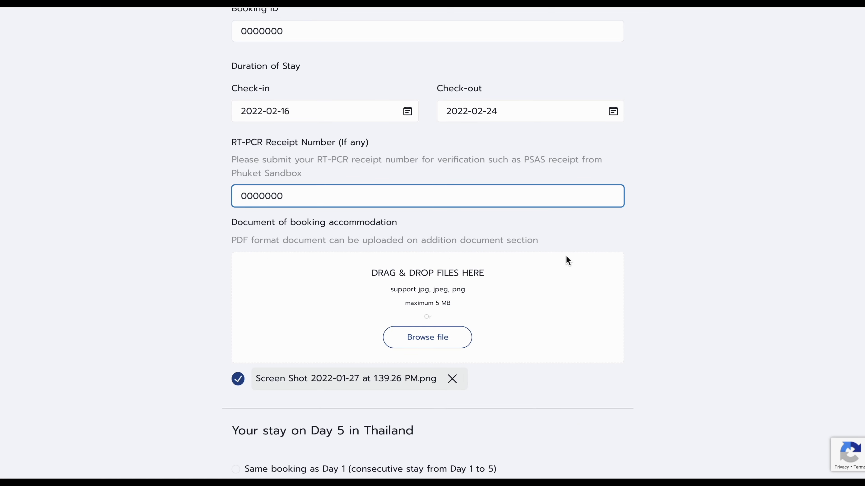
pyautogui.scroll(-6, 566, 257)
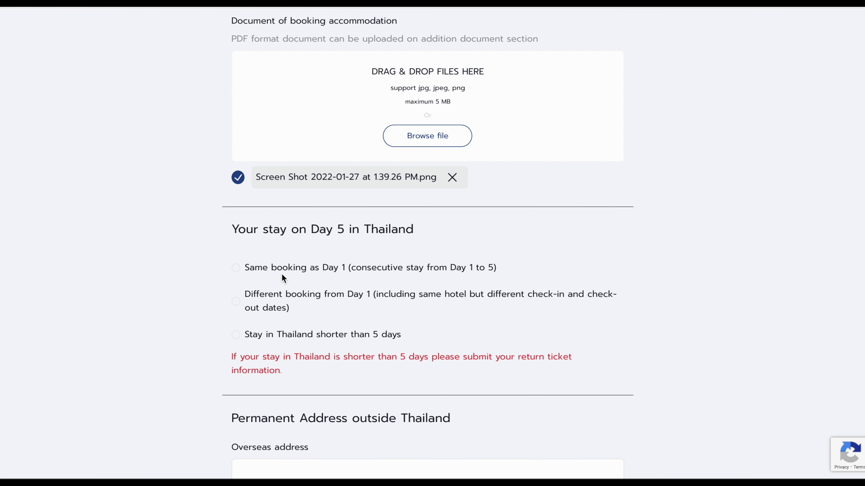
# Mark the Day 5 stay as a different booking, then proceed to medical insurance.
pyautogui.click(236, 268)
pyautogui.scroll(-1, 439, 363)
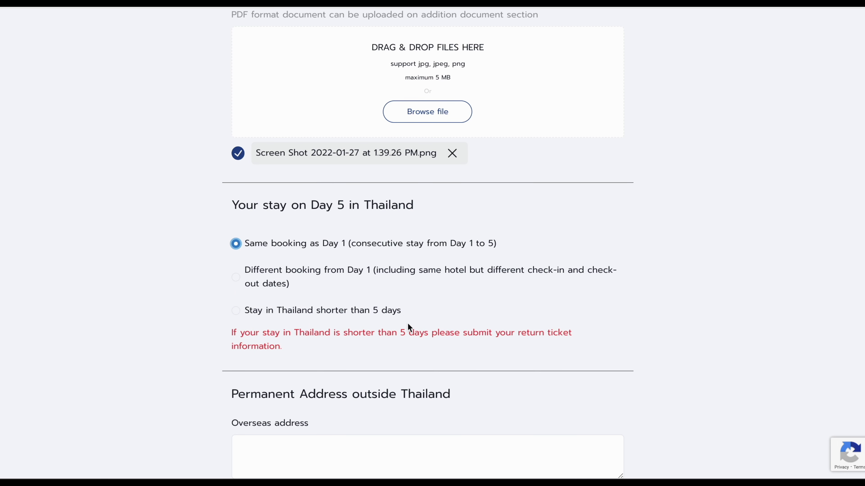
pyautogui.scroll(-3, 408, 324)
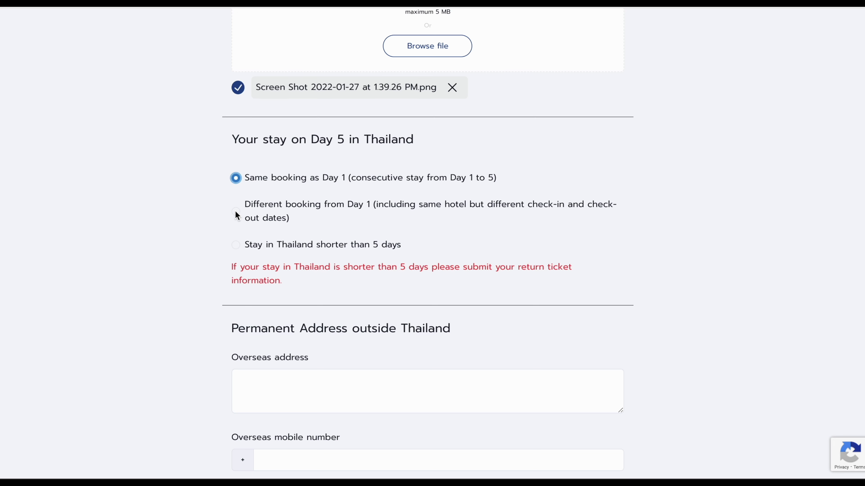
pyautogui.click(235, 211)
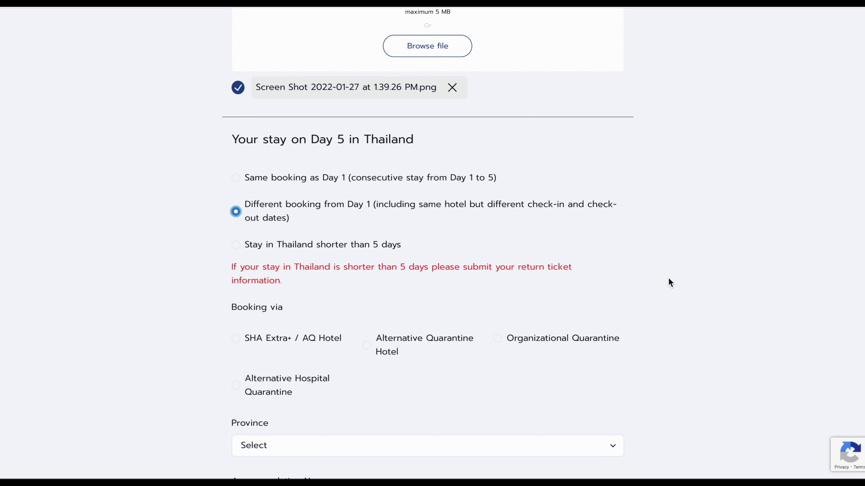
pyautogui.scroll(-5, 689, 301)
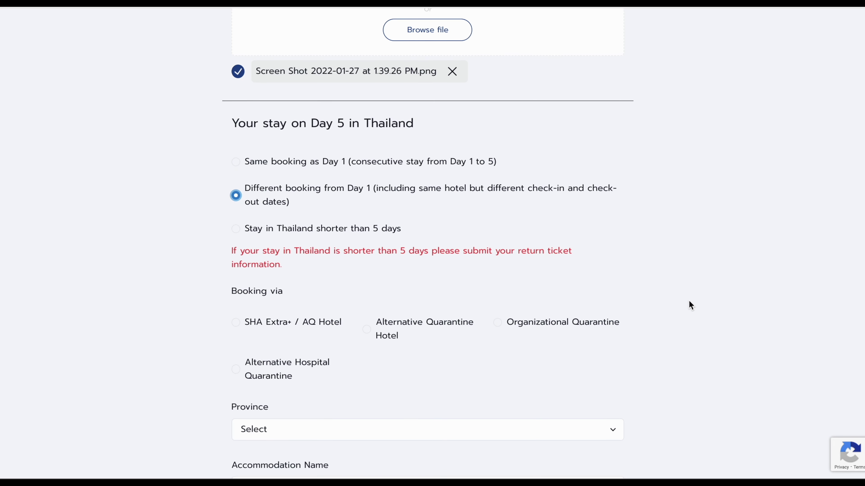
pyautogui.scroll(-3, 690, 305)
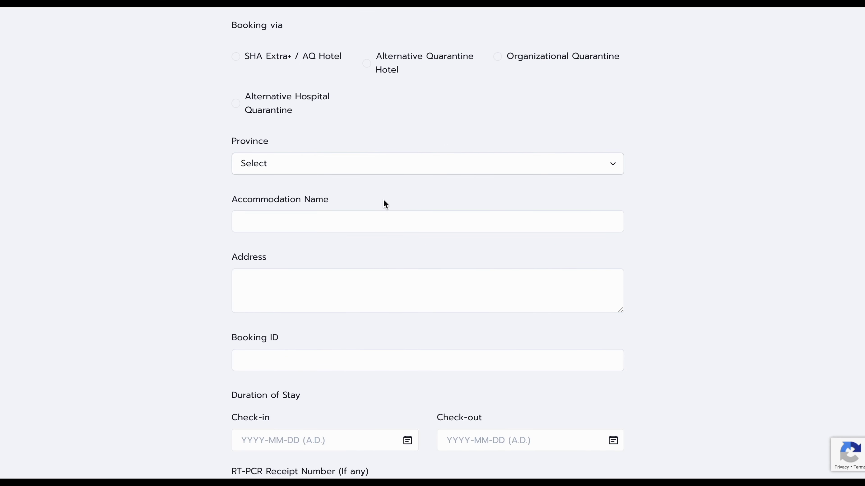
pyautogui.scroll(-2, 597, 381)
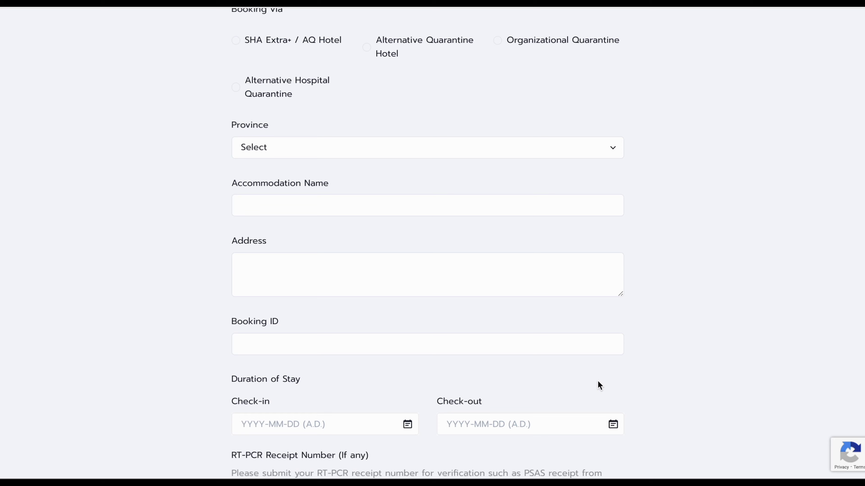
pyautogui.scroll(-2, 598, 382)
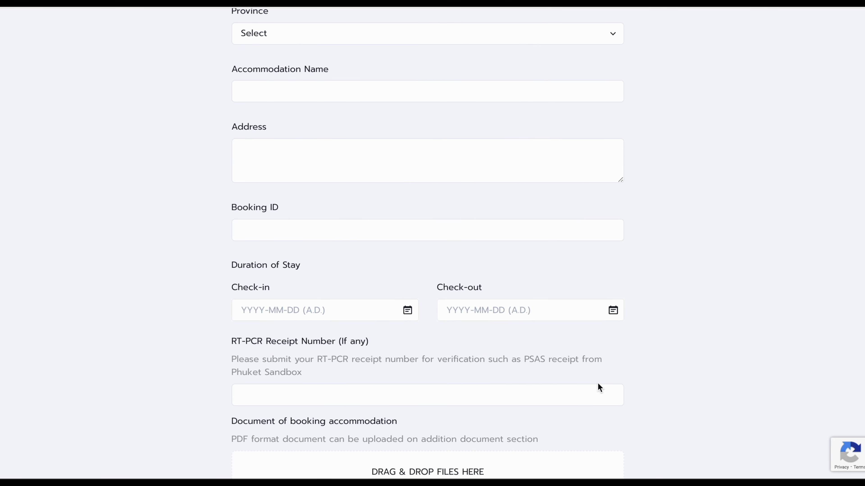
pyautogui.scroll(20, 597, 382)
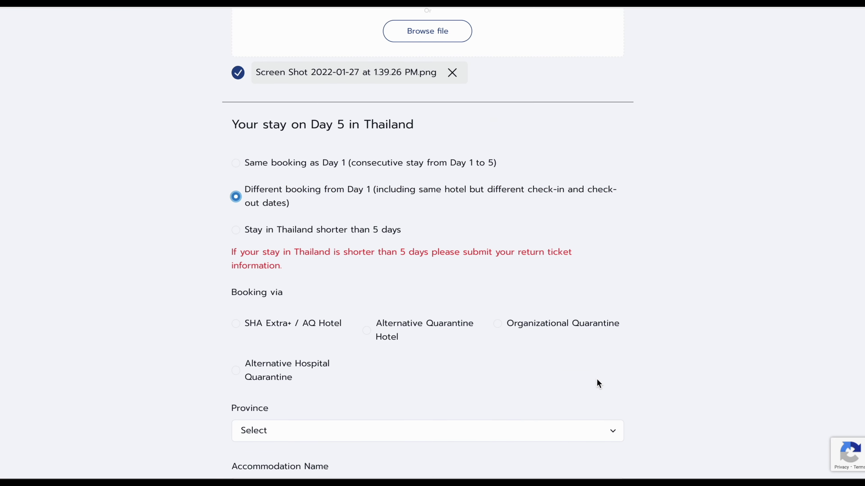
pyautogui.scroll(1, 596, 374)
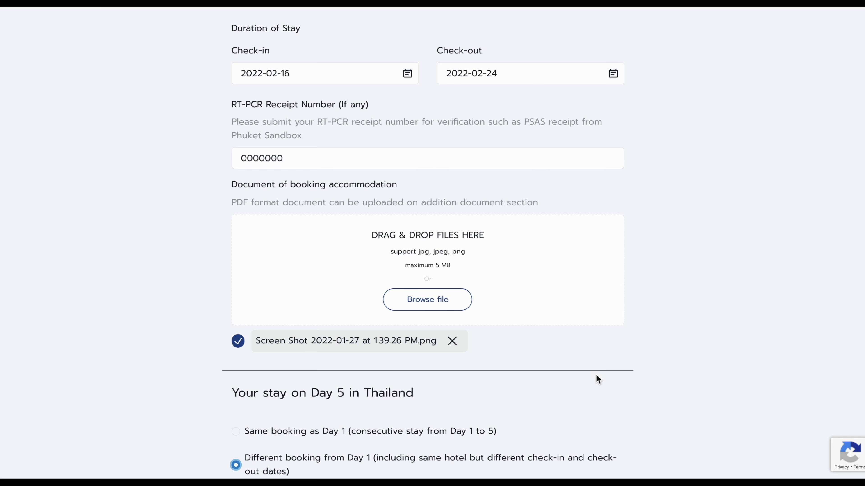
pyautogui.scroll(-15, 408, 344)
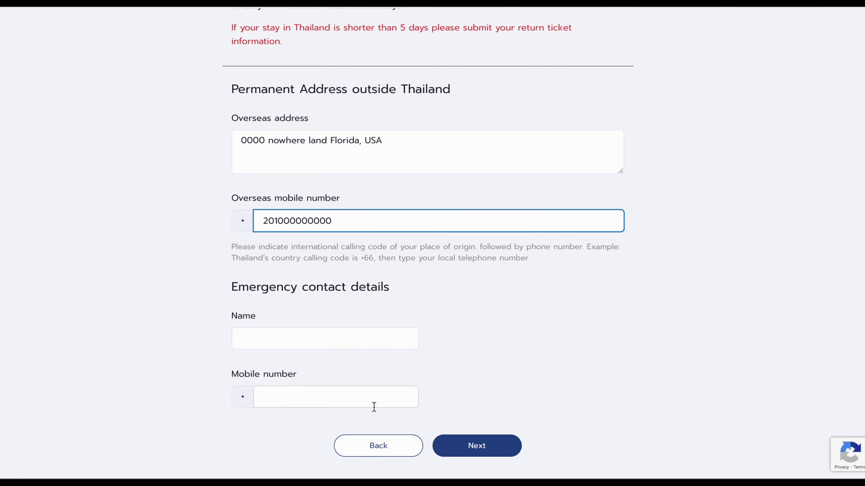
pyautogui.click(472, 445)
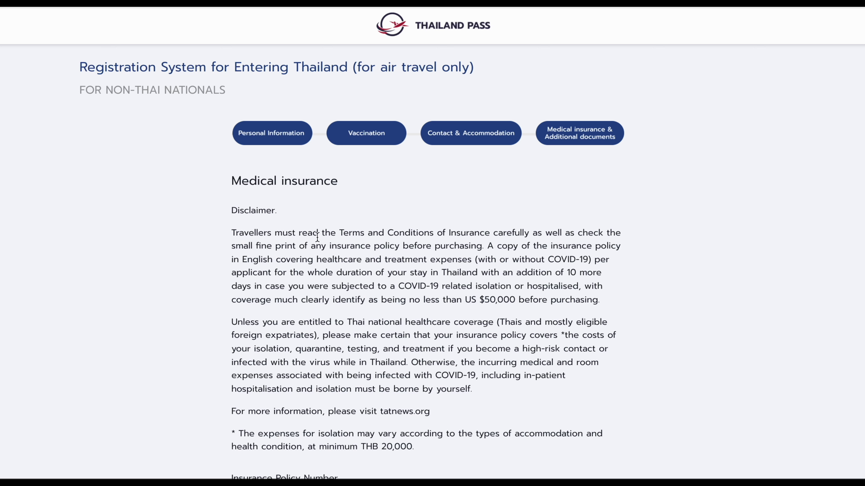
pyautogui.moveTo(236, 233); pyautogui.dragTo(644, 306)
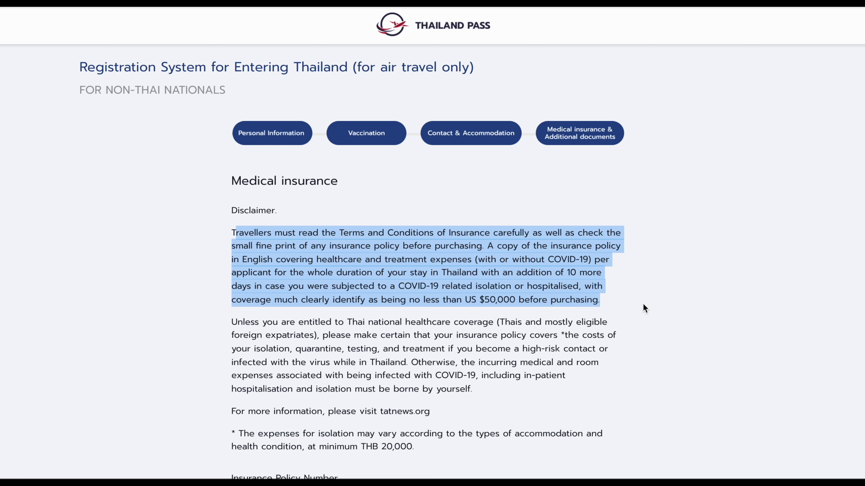
pyautogui.click(664, 282)
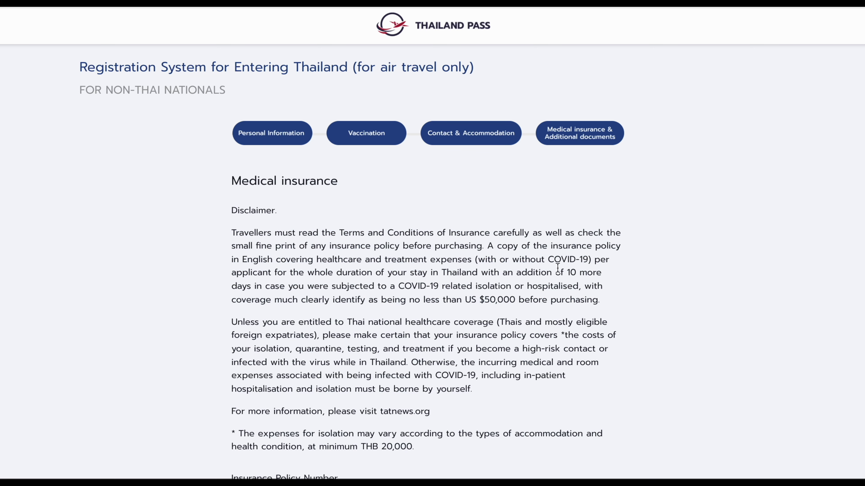
pyautogui.moveTo(567, 274); pyautogui.dragTo(642, 308)
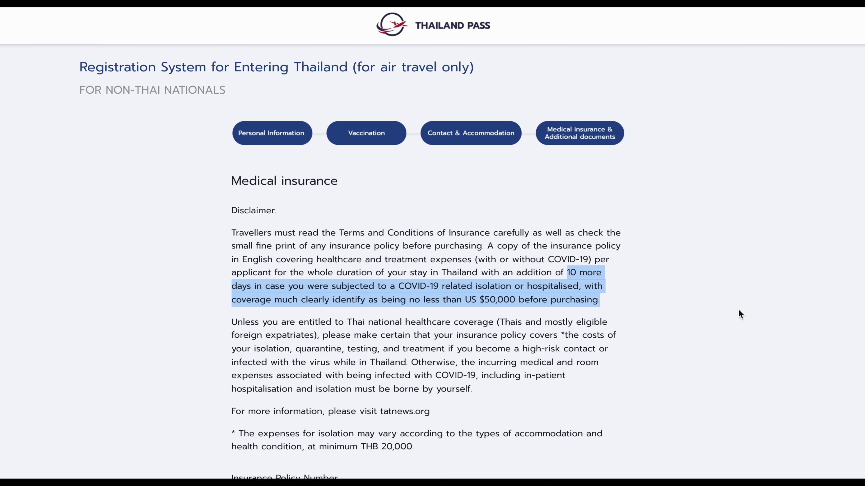
pyautogui.scroll(-2, 739, 310)
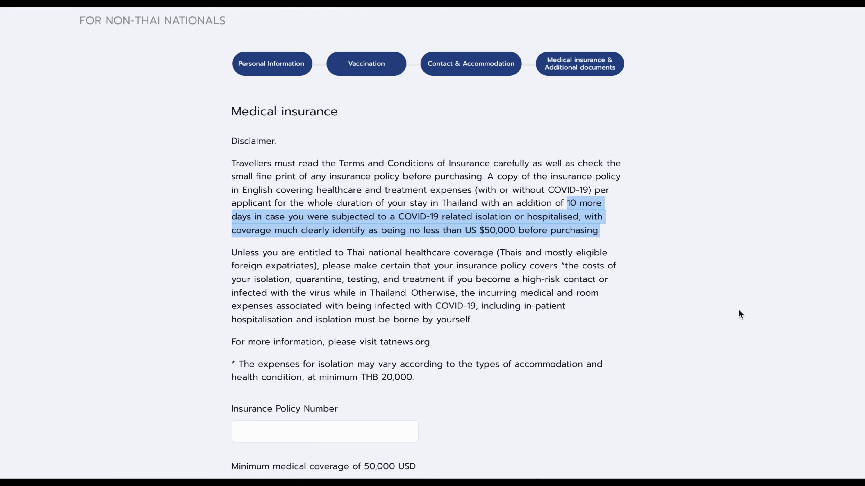
pyautogui.click(738, 308)
# Enter a placeholder insurance policy number.
pyautogui.scroll(-3, 738, 309)
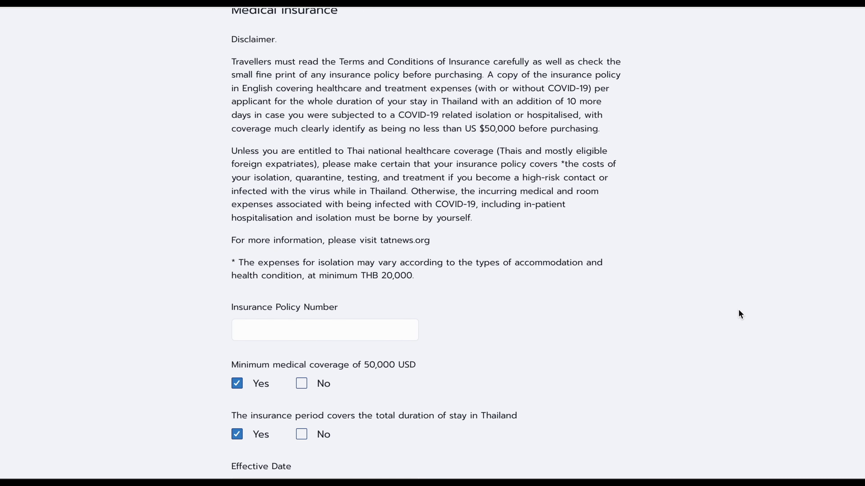
pyautogui.scroll(-3, 738, 309)
pyautogui.press('Tab')
pyautogui.write('00000000')
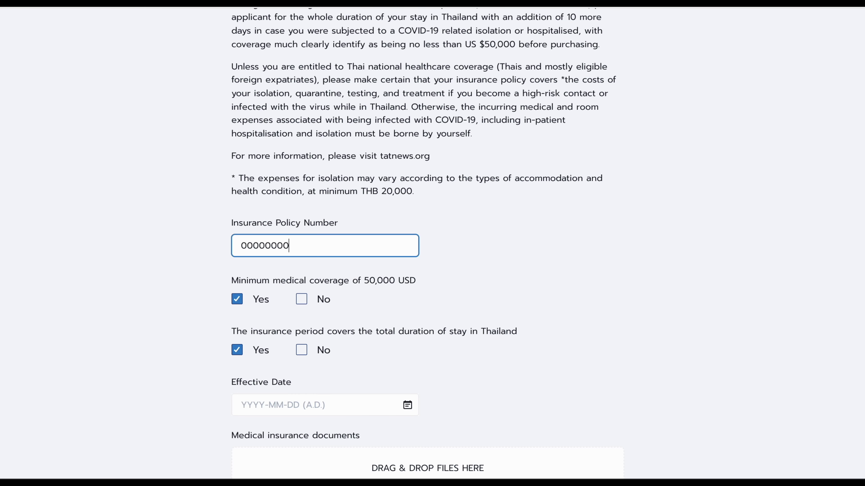
pyautogui.click(437, 328)
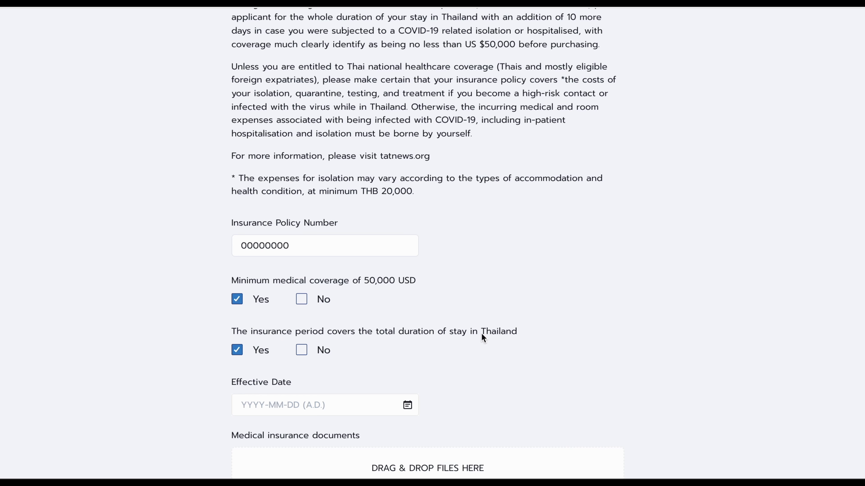
# Set the insurance effective date to 1 February 2022 and certify 50,000 USD coverage.
pyautogui.scroll(-3, 276, 355)
pyautogui.click(283, 405)
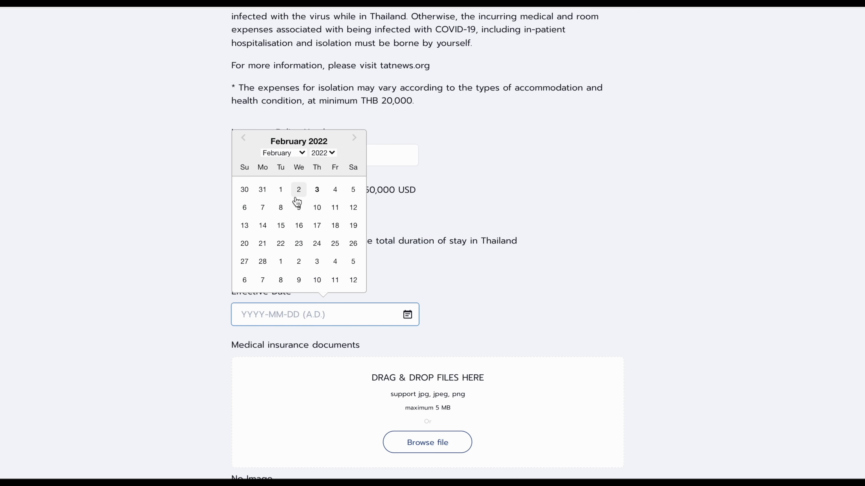
pyautogui.click(284, 195)
pyautogui.scroll(-2, 494, 321)
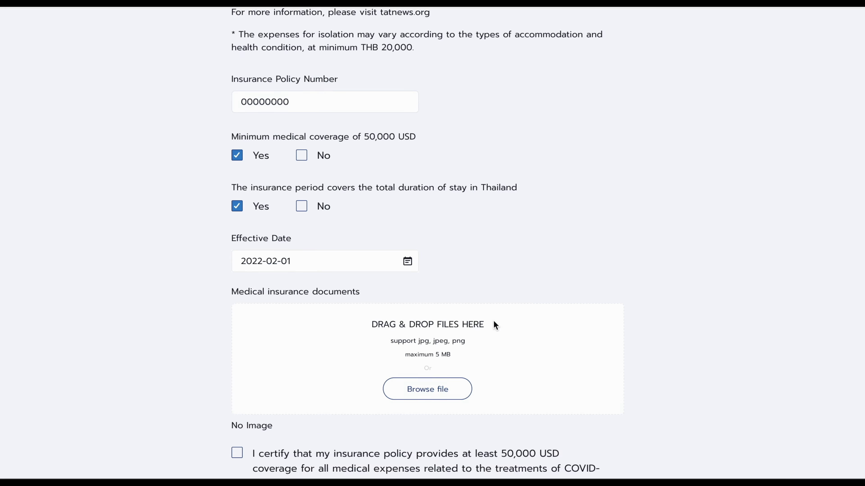
pyautogui.scroll(-2, 496, 325)
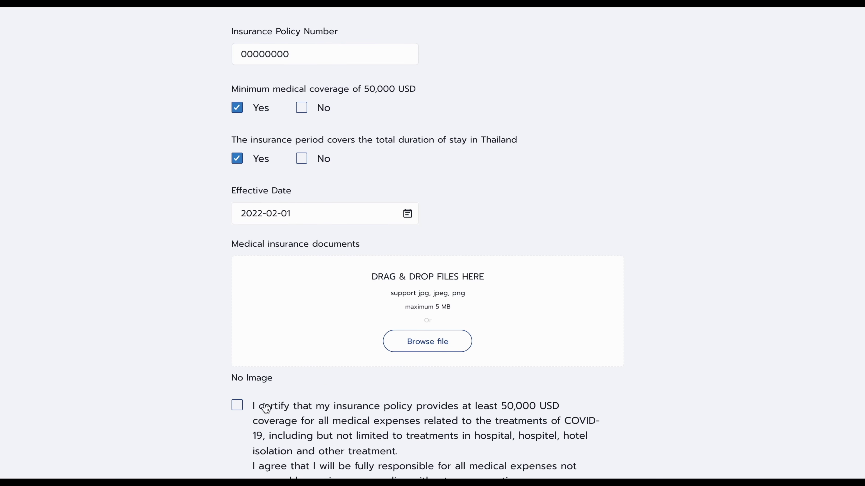
pyautogui.click(238, 409)
pyautogui.scroll(-2, 452, 403)
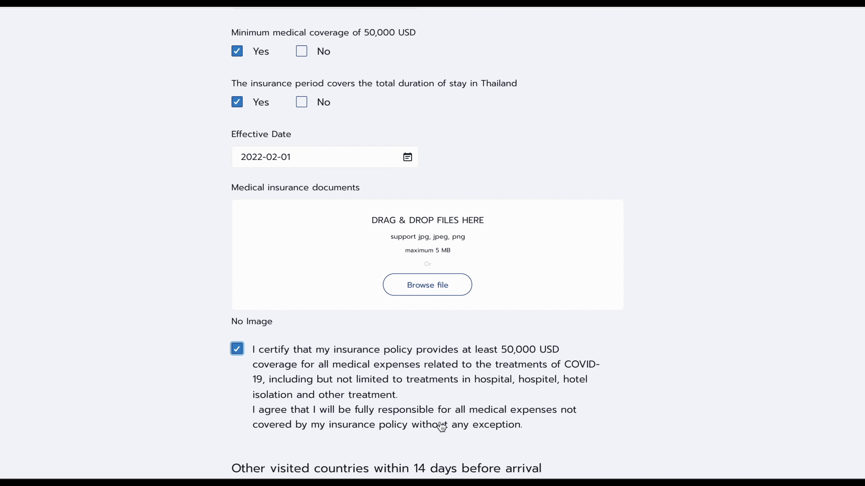
pyautogui.scroll(-3, 581, 317)
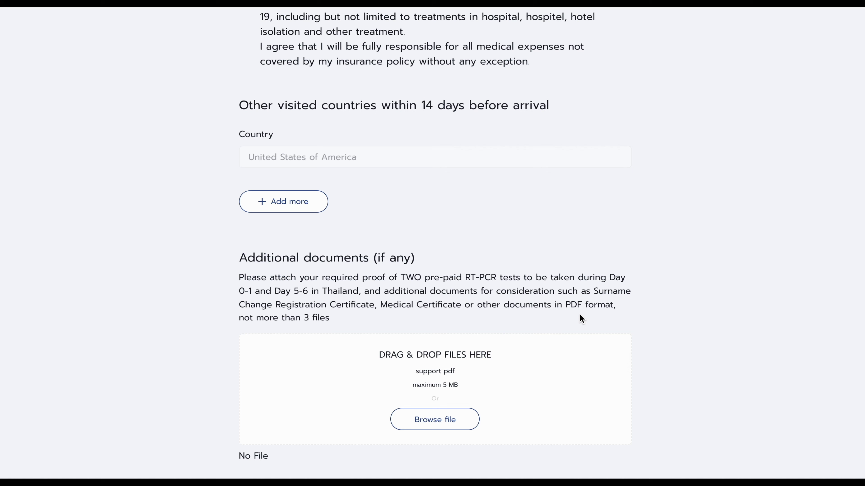
pyautogui.scroll(-1, 580, 315)
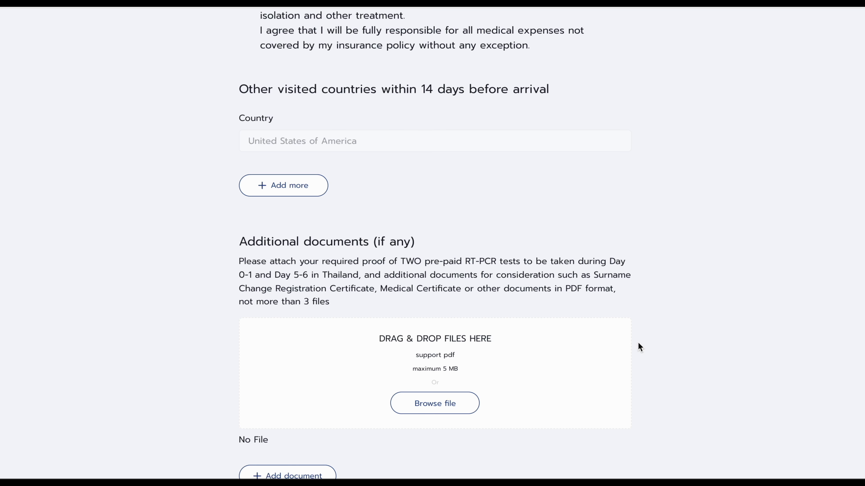
pyautogui.scroll(-1, 638, 343)
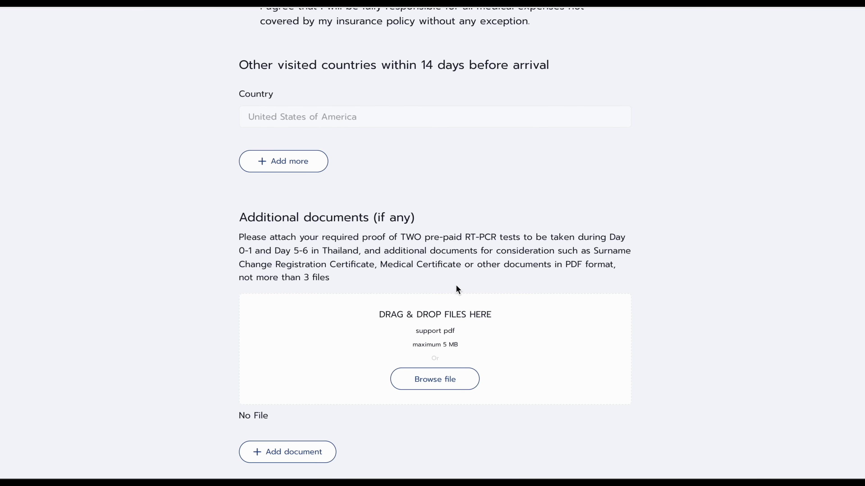
pyautogui.scroll(-3, 456, 288)
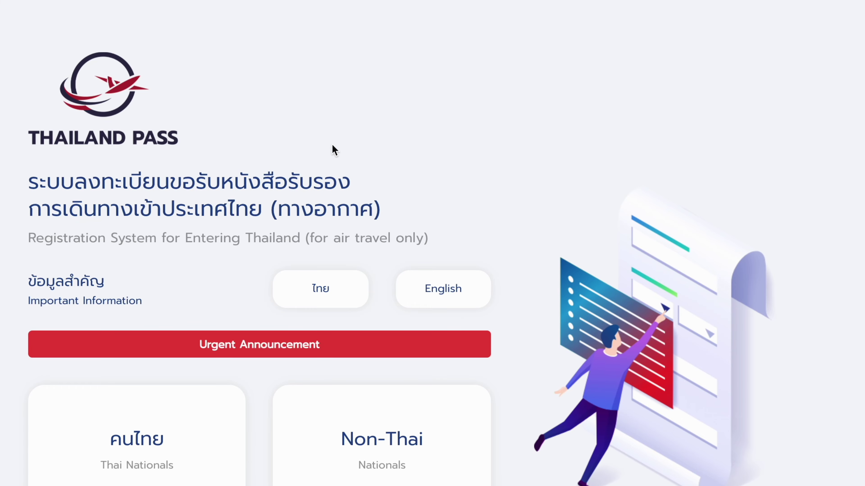
# Open CONTACT US from the landing page to see the call-centre details.
pyautogui.scroll(-6, 457, 218)
pyautogui.scroll(-3, 457, 218)
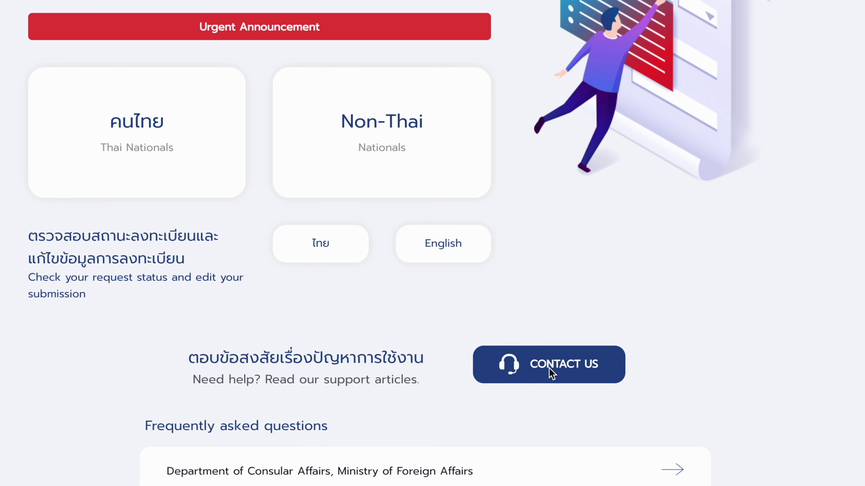
pyautogui.click(552, 372)
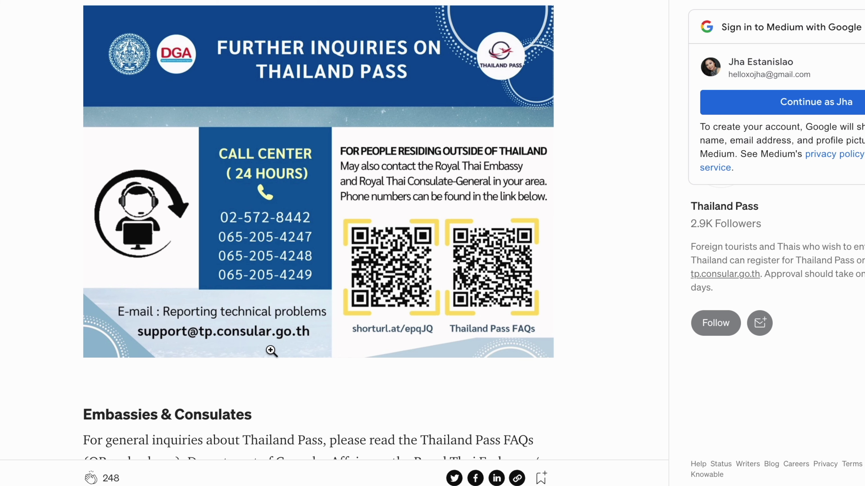
pyautogui.scroll(-10, 630, 341)
pyautogui.moveTo(83, 233); pyautogui.dragTo(544, 303)
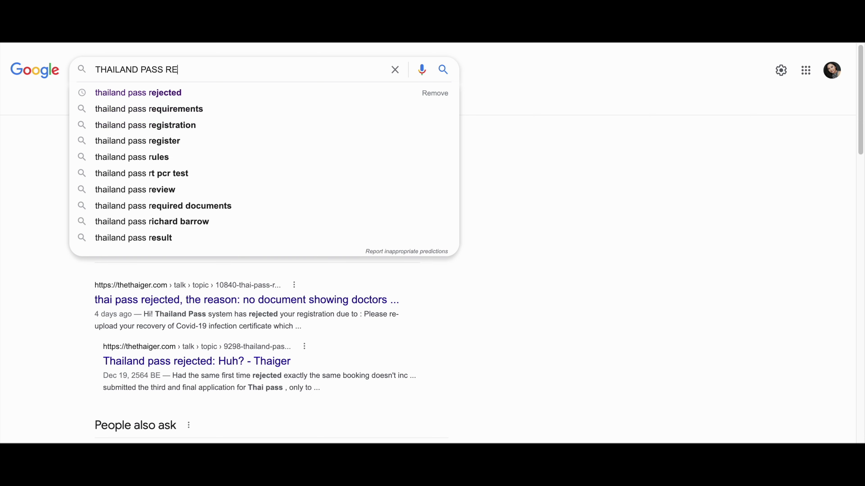
# Search Google for 'THAILAND PASS REJECTED' and open a result about rejected registrations.
pyautogui.write('TED')
pyautogui.press('Return')
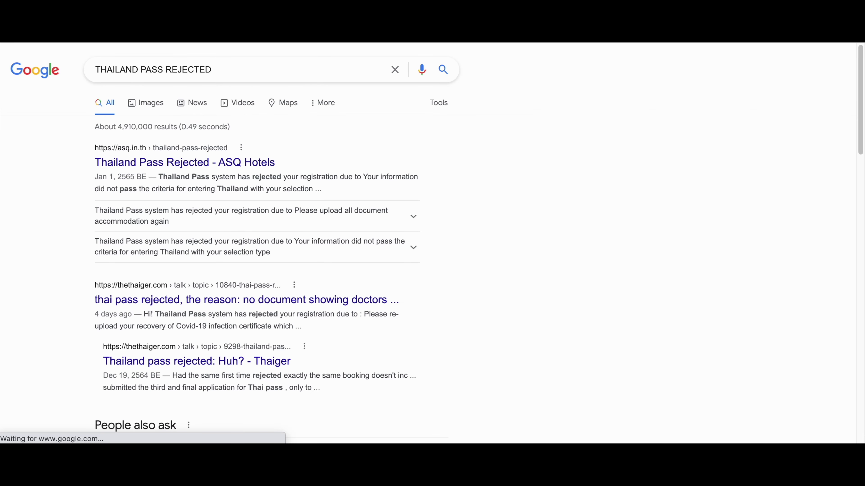
pyautogui.click(140, 163)
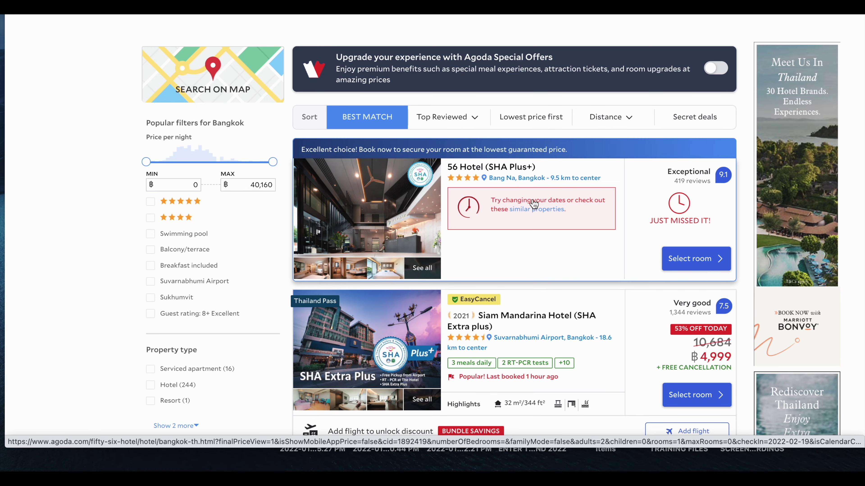
# On the 56 Hotel (SHA Plus+) page, begin a message saying Thai Pass staff will contact them.
pyautogui.click(519, 170)
pyautogui.scroll(-1, 523, 173)
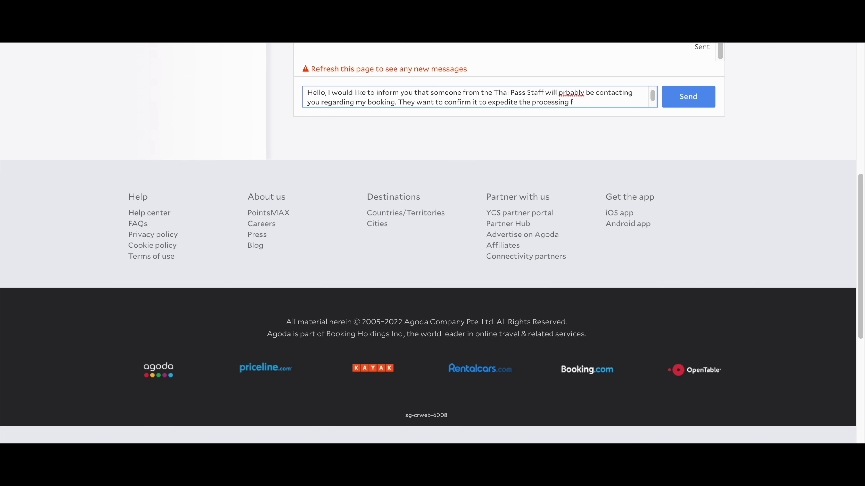
pyautogui.write('ication. Thank you for your attention.')
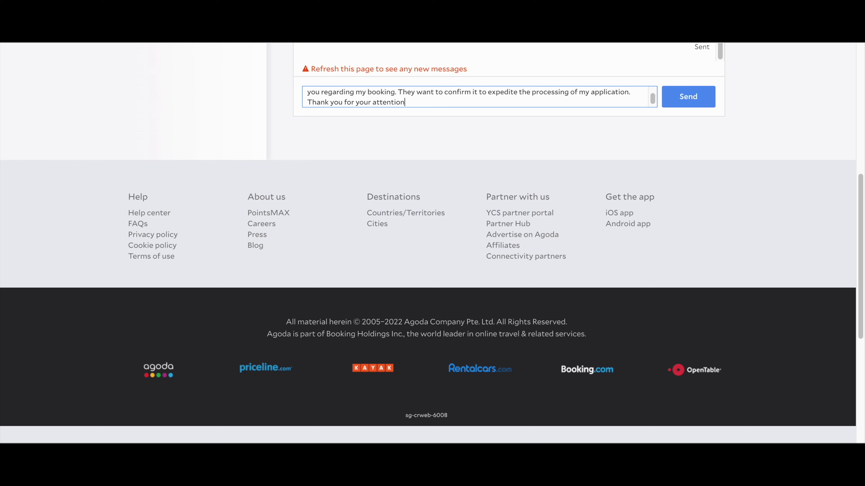